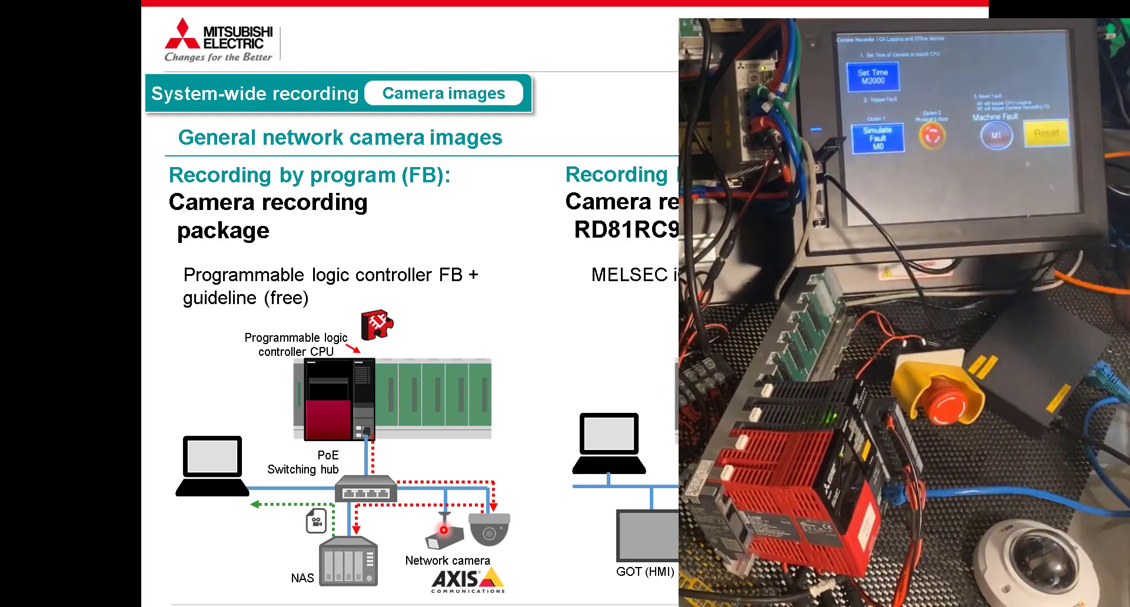
Finish the PowerPoint slide show and switch to the AxisCameraTrigger project in GX Works3
key(Right)
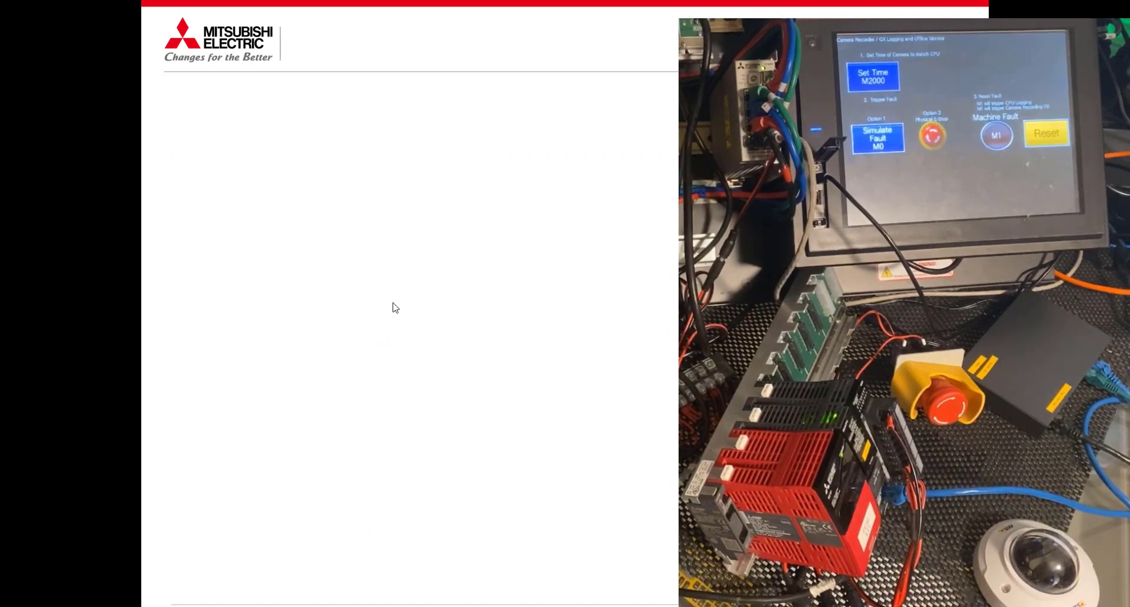
key(Escape)
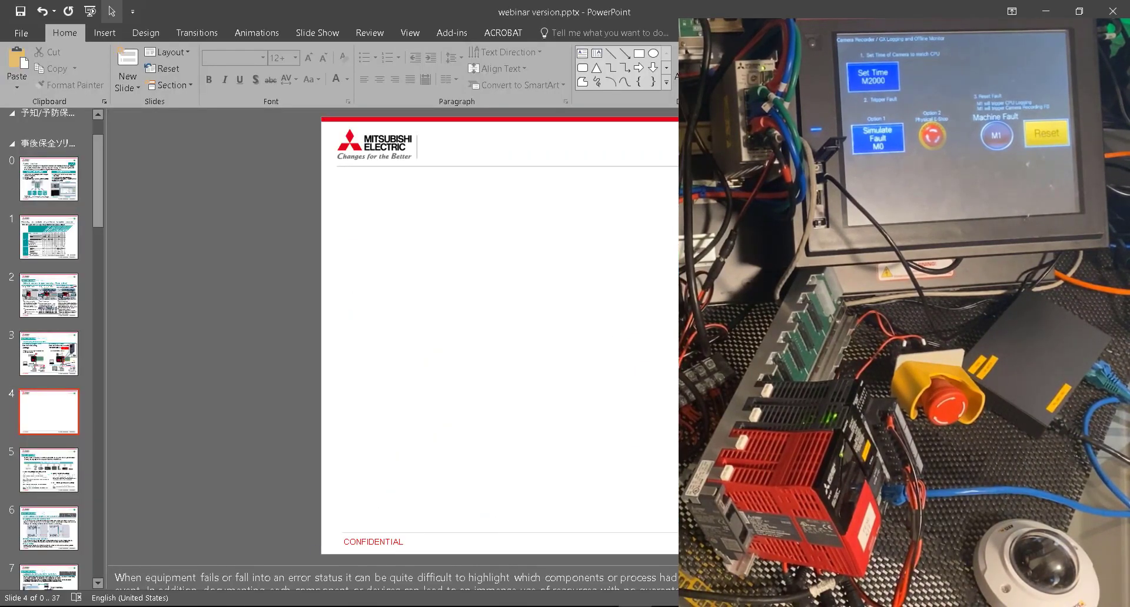
key(alt+Tab)
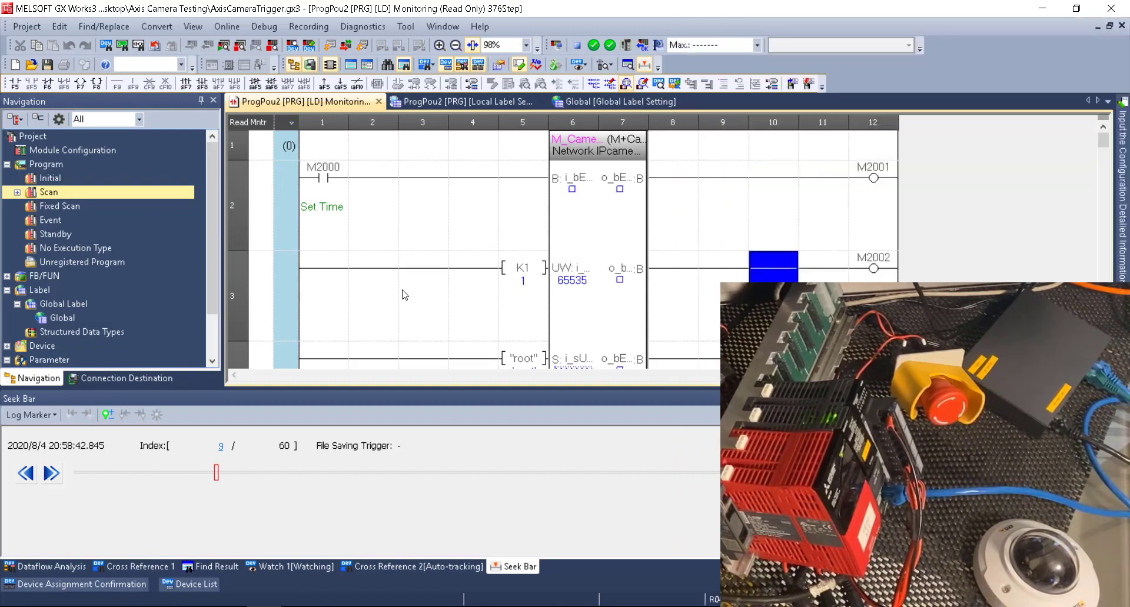
Expand FB/FUN and FBFILE_1 in the project tree to show the camera recording function blocks
click(402, 247)
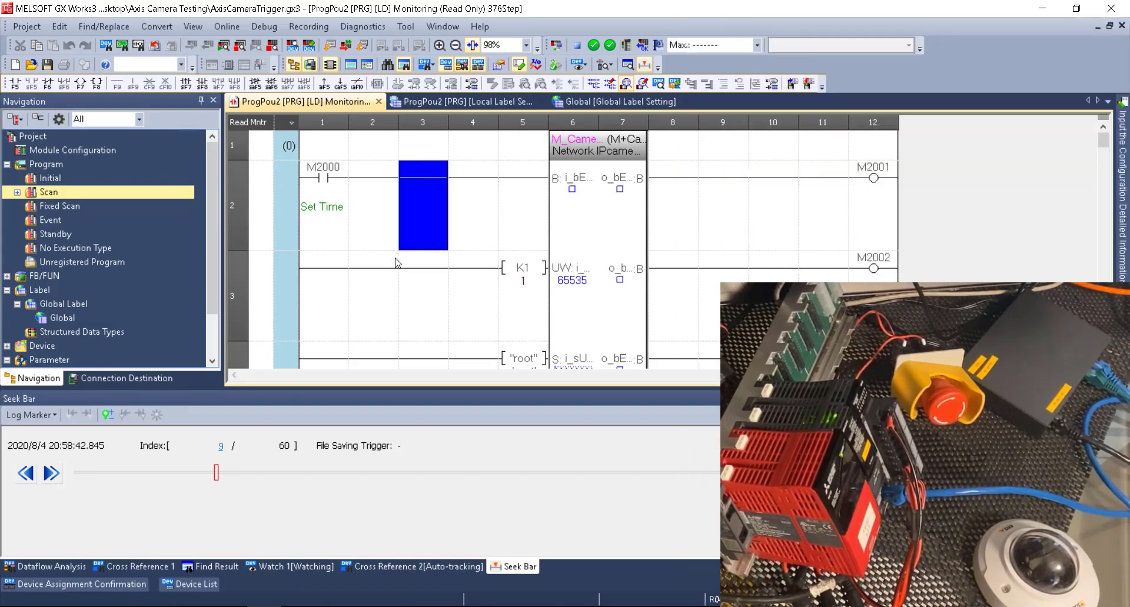
click(6, 276)
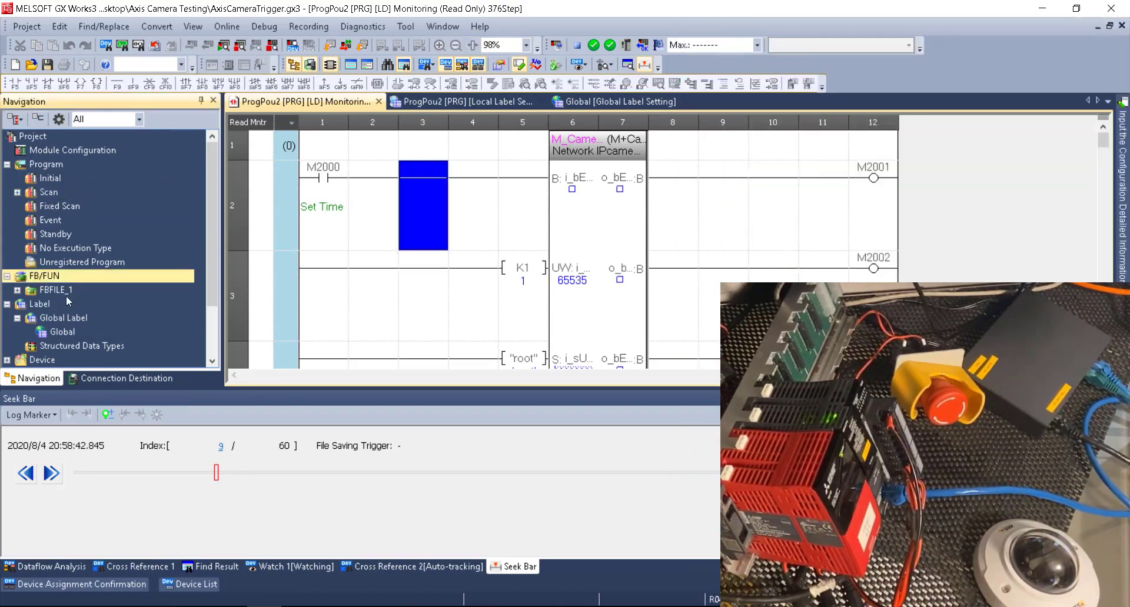
click(53, 290)
click(17, 290)
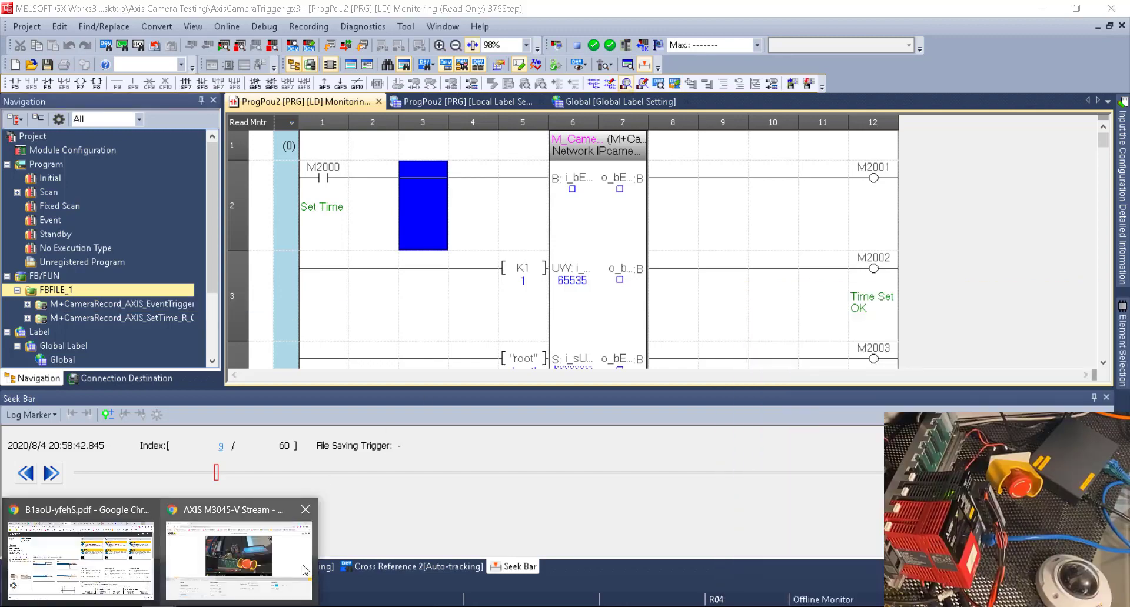
Switch to the AXIS M3045-V stream page in Chrome, zoom in on the live image and pan around the equipment
click(241, 553)
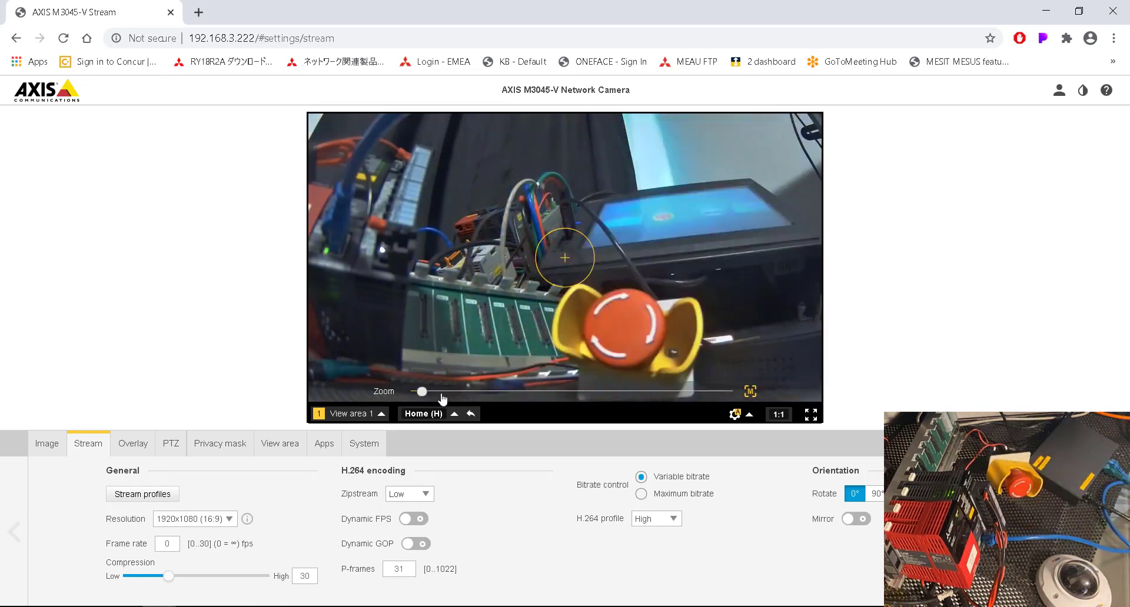
drag(523, 394, 545, 394)
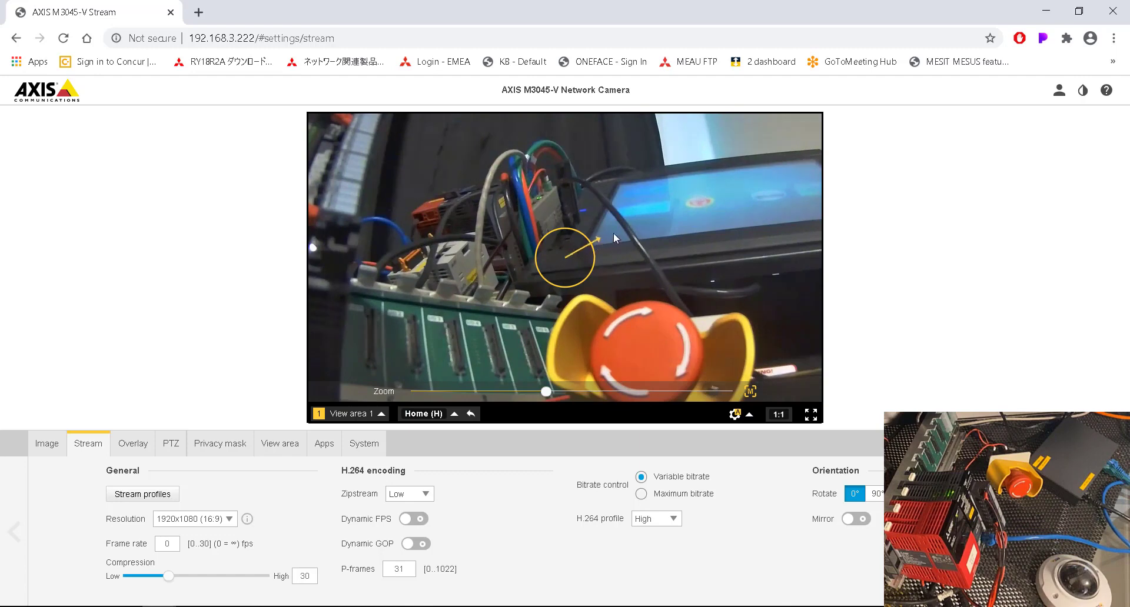
drag(613, 237, 556, 263)
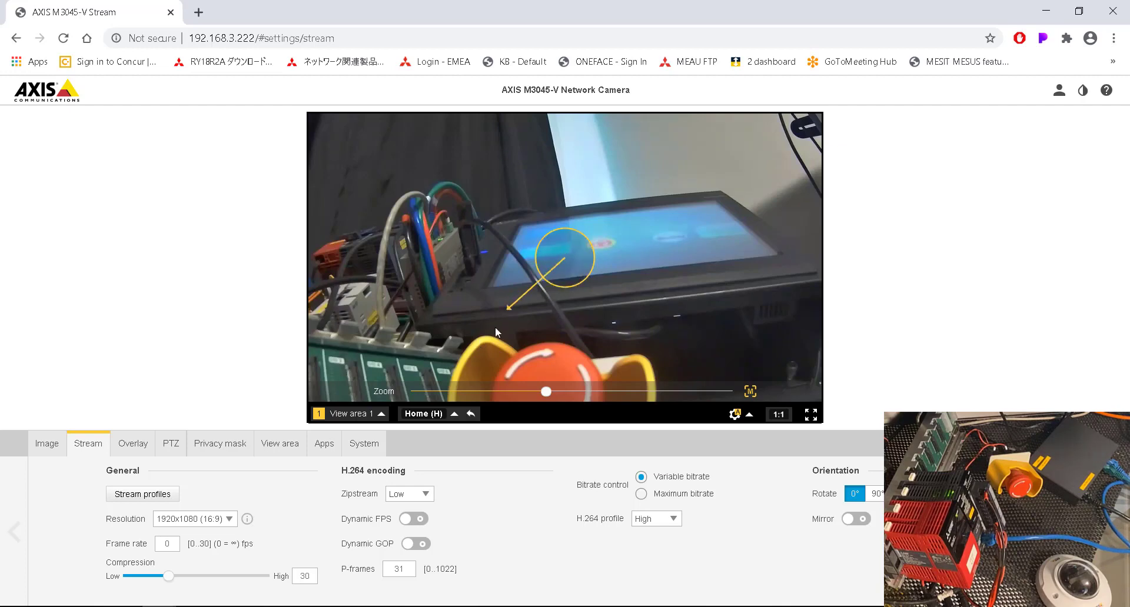
drag(496, 327, 620, 313)
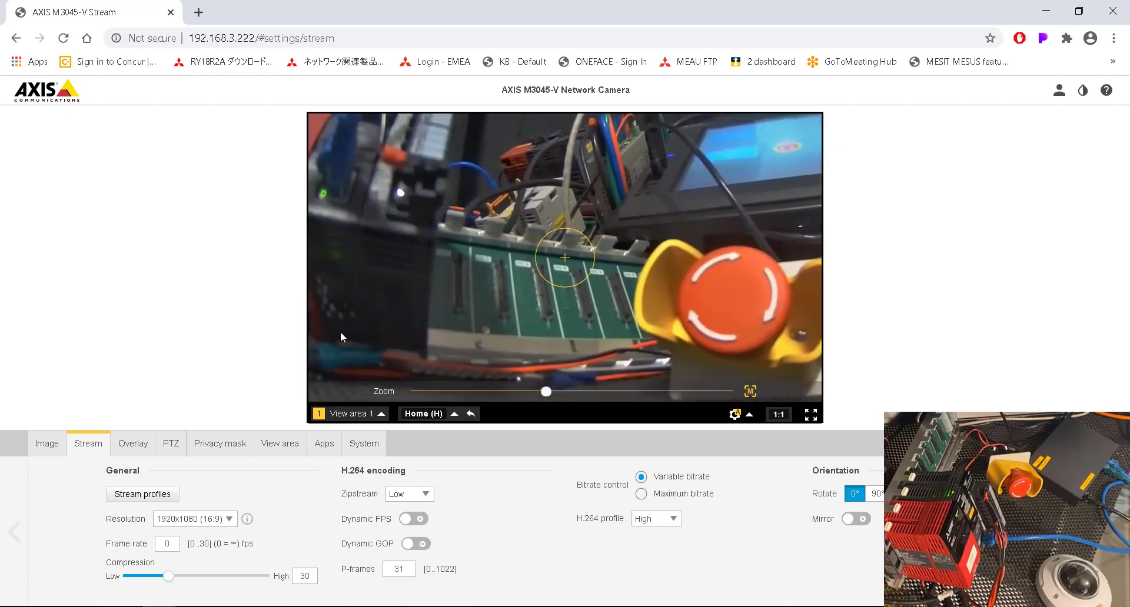
View the camera's storage settings and the axis-ACCC8EFF6B1A recordings folder inside AxisVideos, and return to the stream settings
click(358, 448)
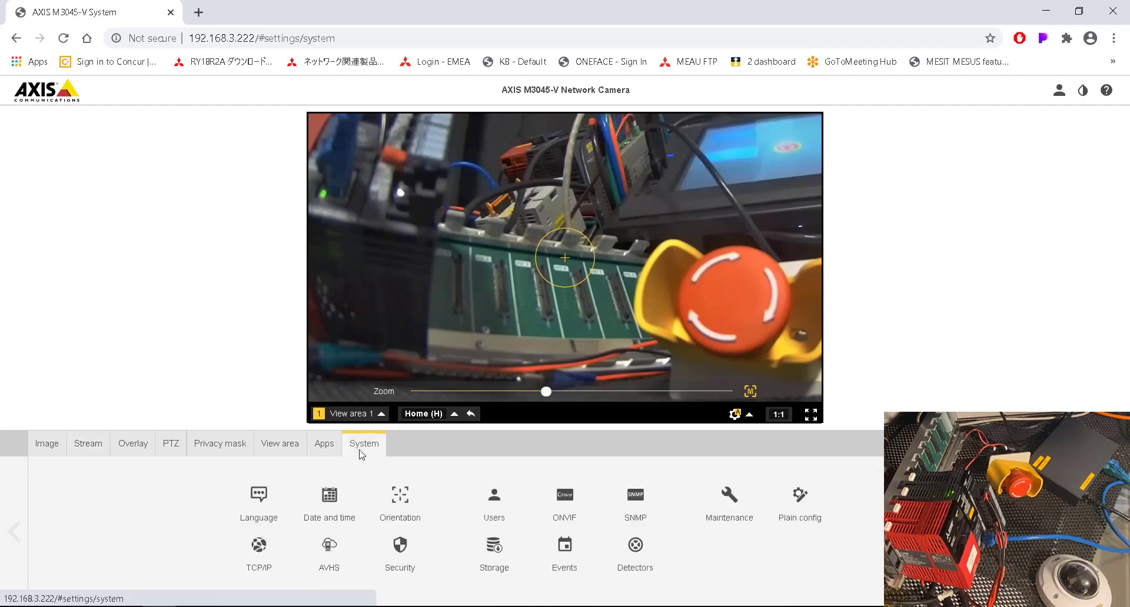
click(502, 551)
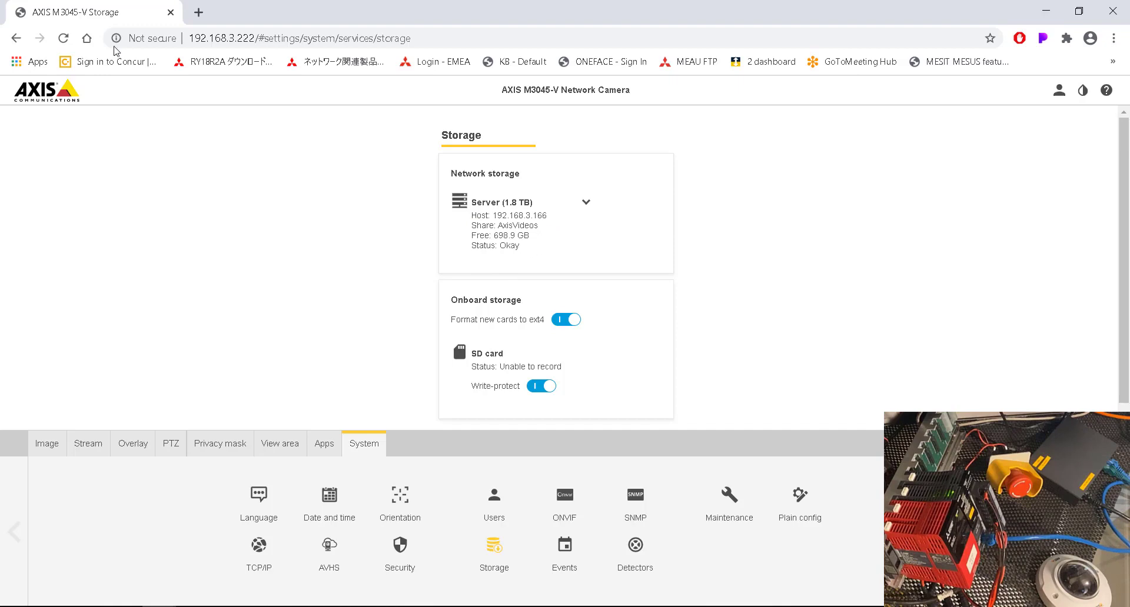
drag(0, 172, 927, 168)
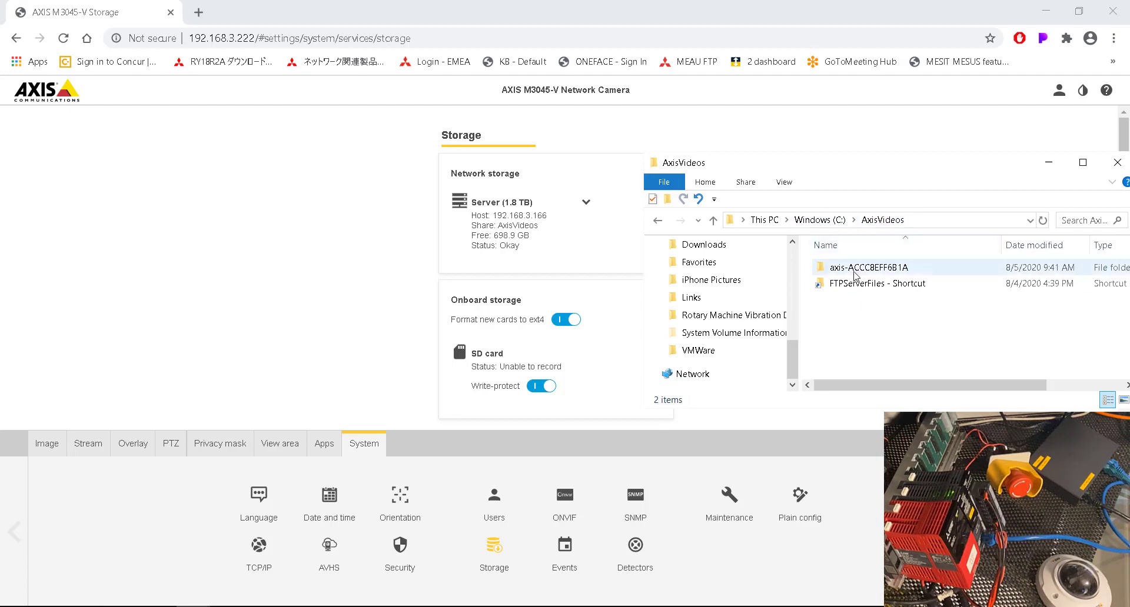
drag(921, 173, 901, 176)
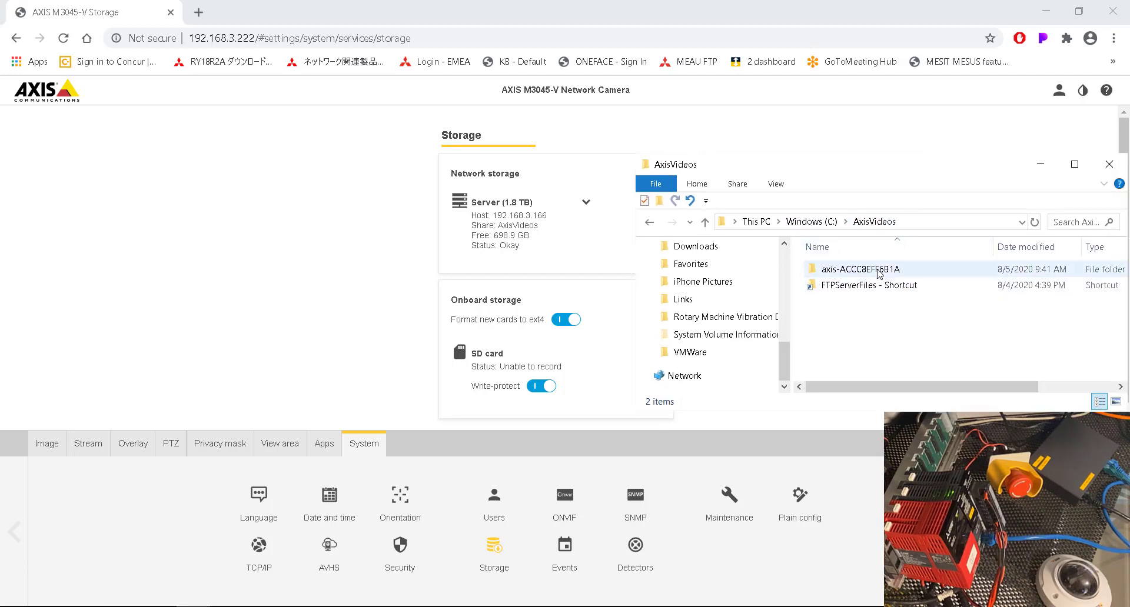
double_click(860, 269)
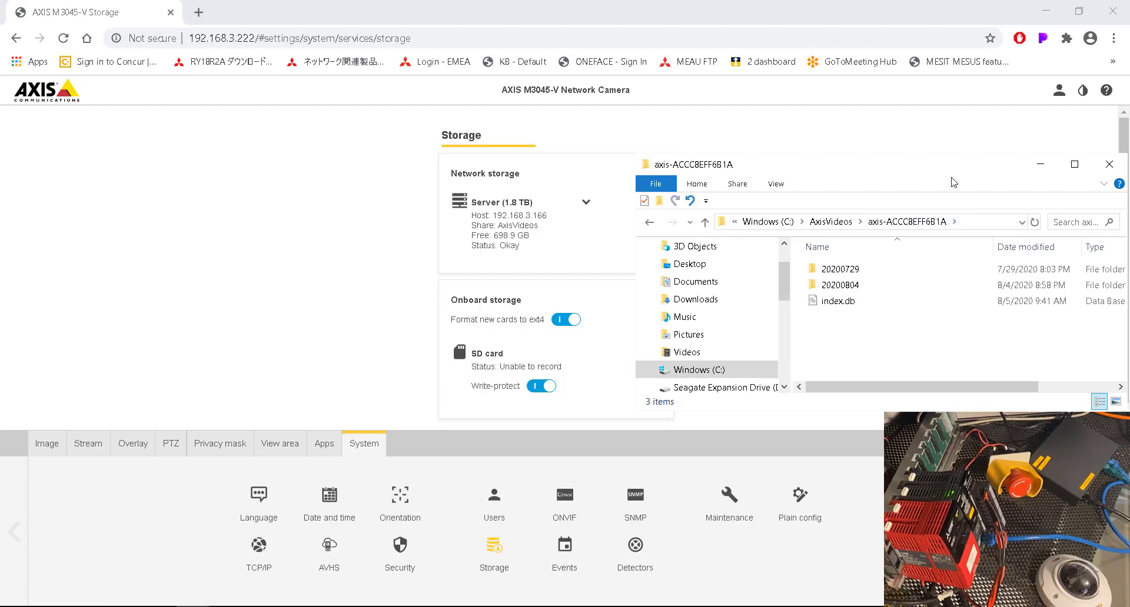
drag(971, 170, 23, 116)
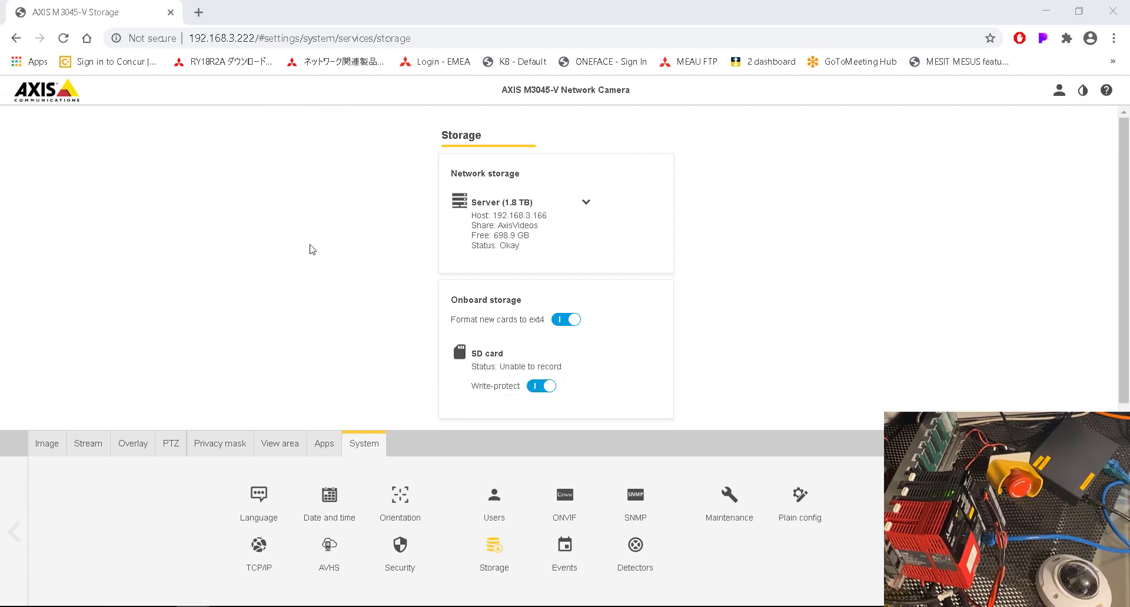
click(87, 445)
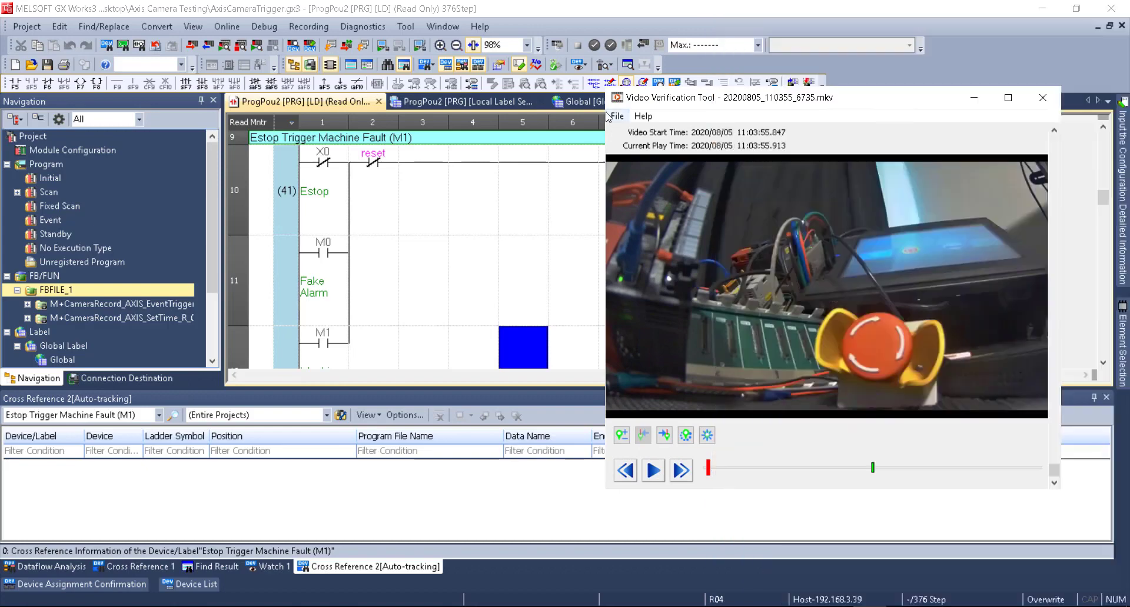
Start opening a movie file in the Video Verification Tool and browse to the AxisVideos folder via FTPServerFiles
click(617, 116)
click(647, 136)
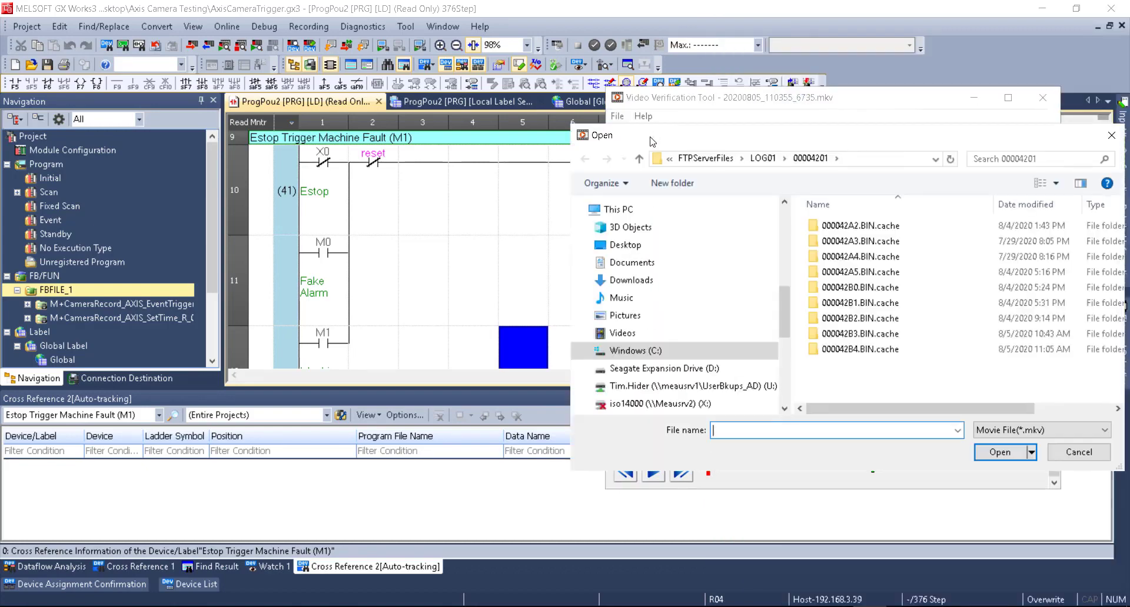
drag(652, 142, 429, 92)
click(488, 111)
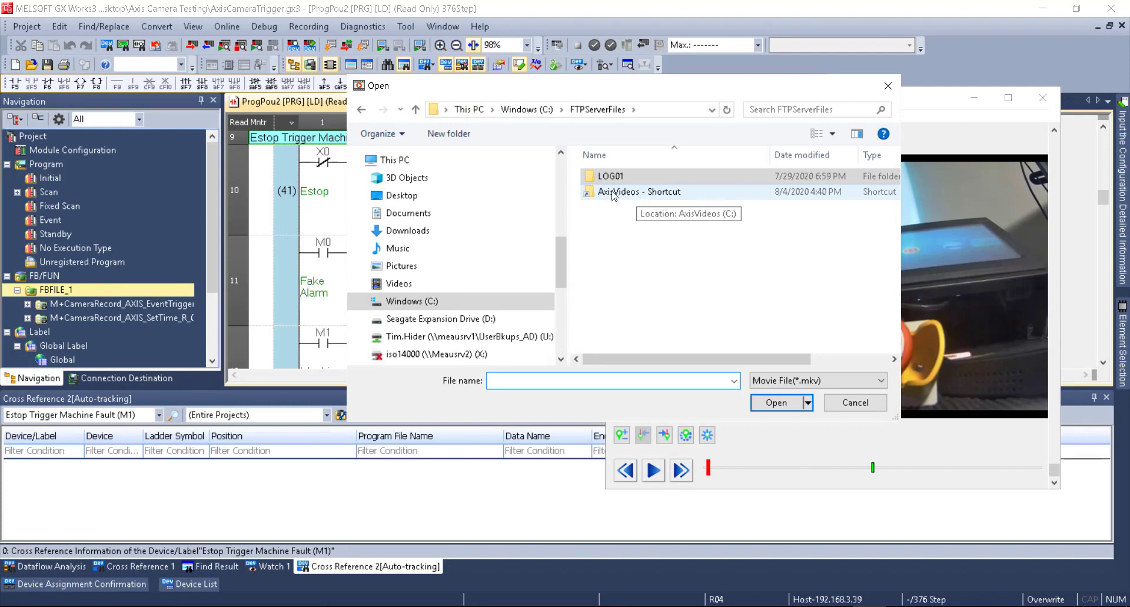
double_click(638, 192)
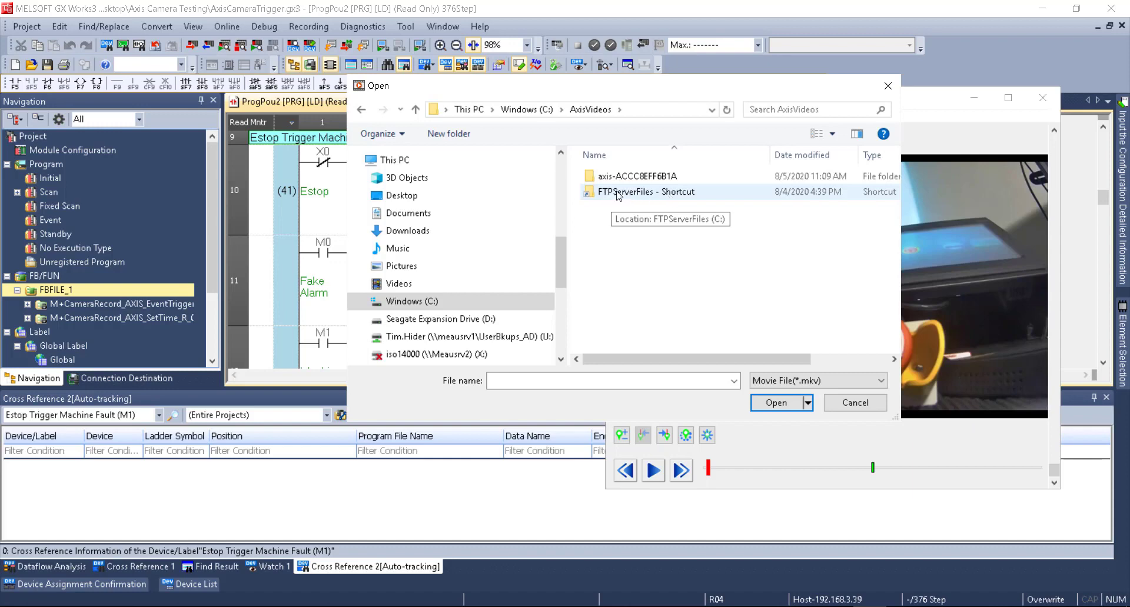
double_click(618, 195)
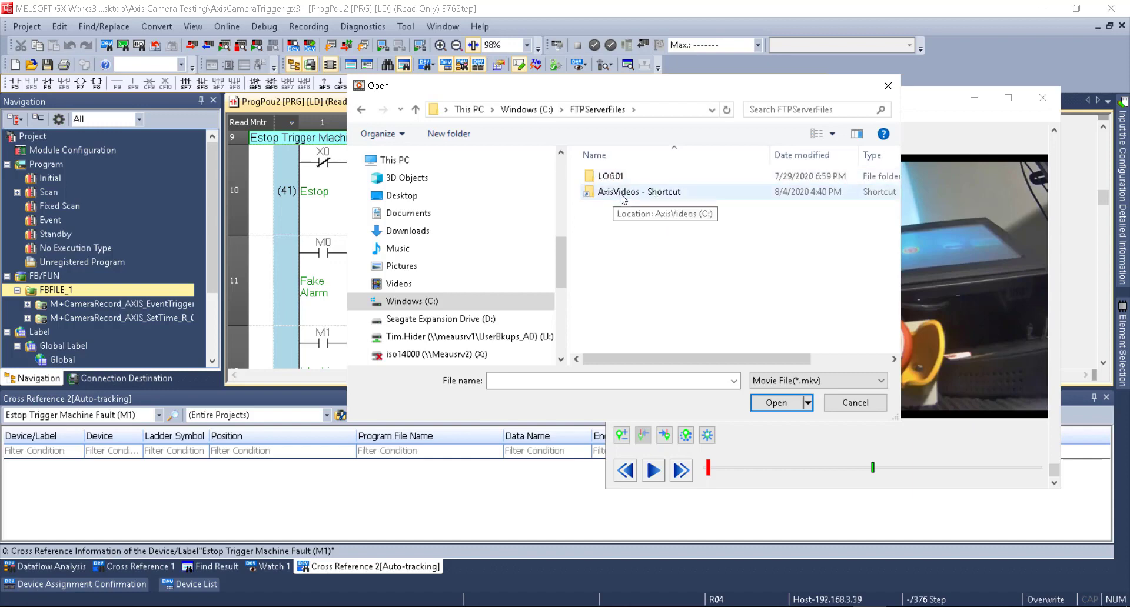
double_click(624, 193)
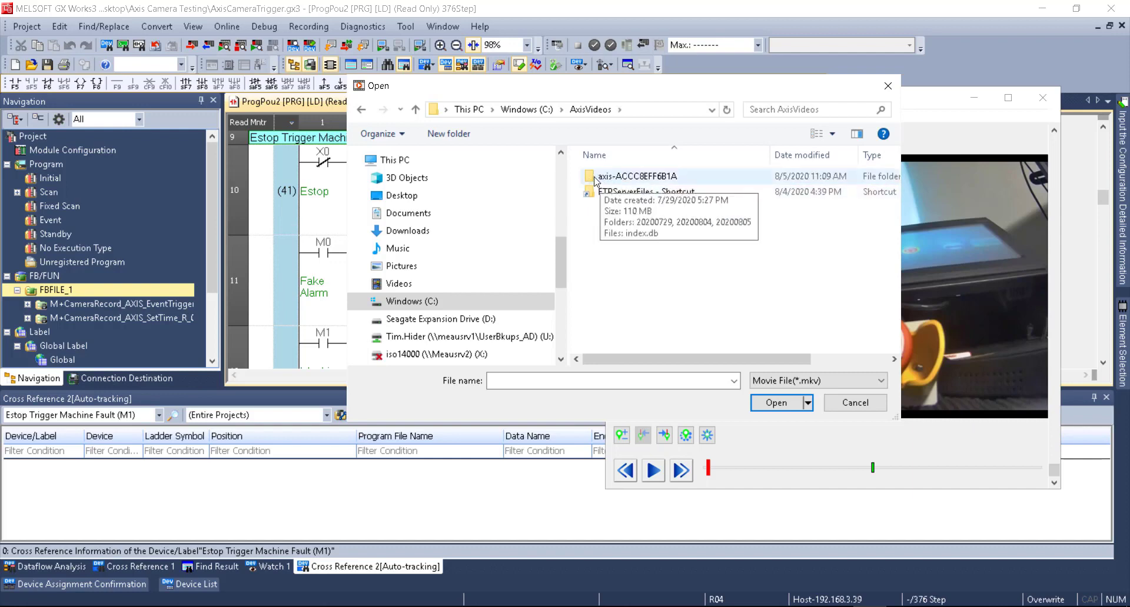
Open 20200805_110848_4BE6.mkv from the camera folder's 20200805, hour 11, recording 20200805_110848_C7D8_ACCC8EFF6B1A
double_click(629, 177)
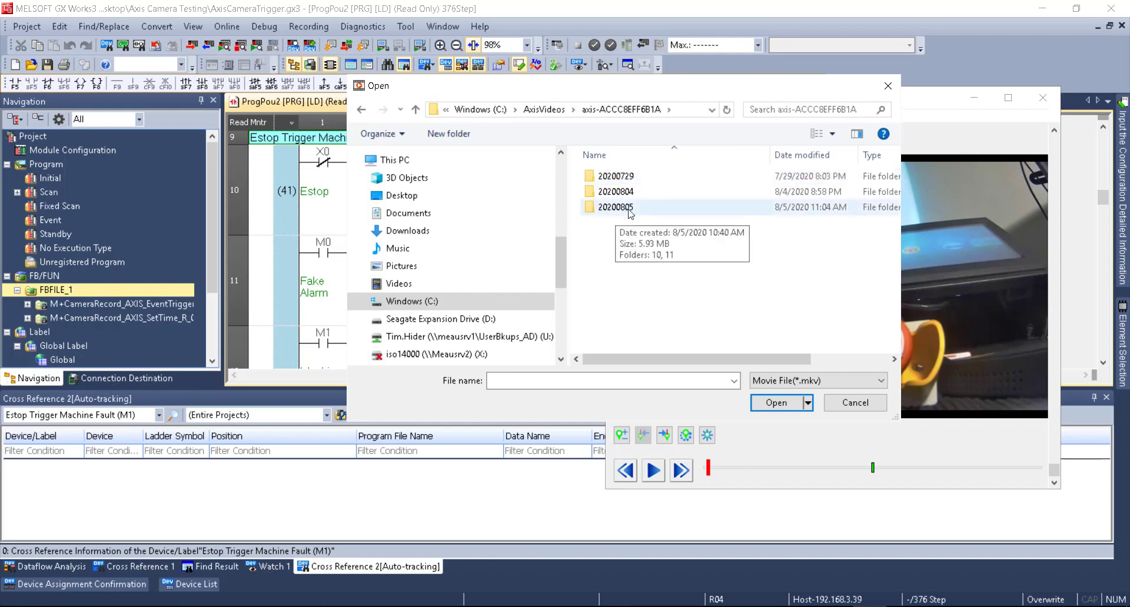
double_click(623, 210)
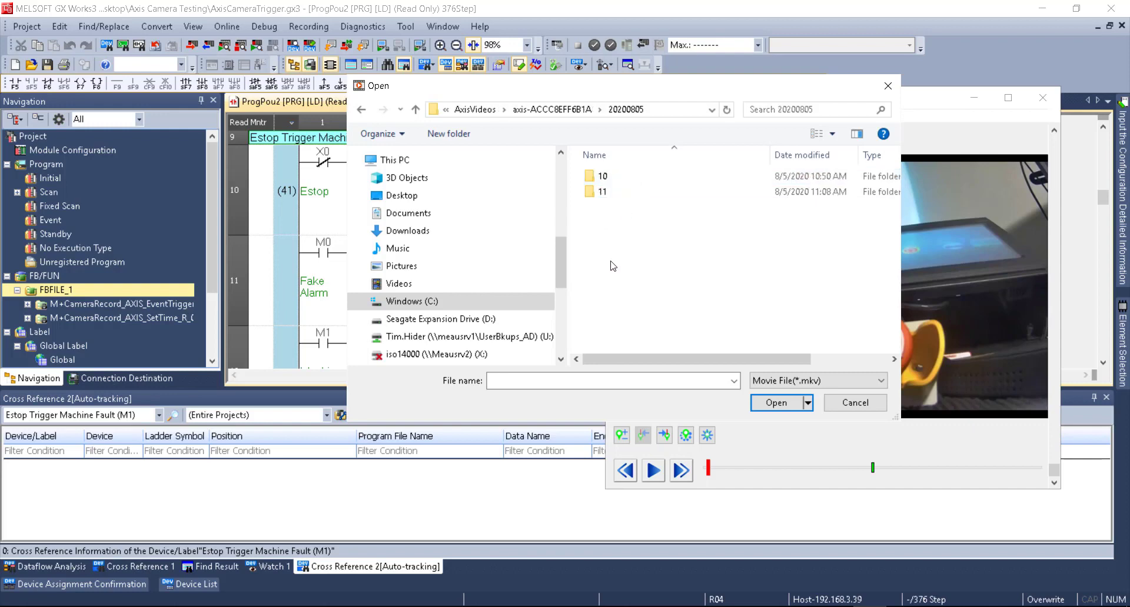
double_click(601, 199)
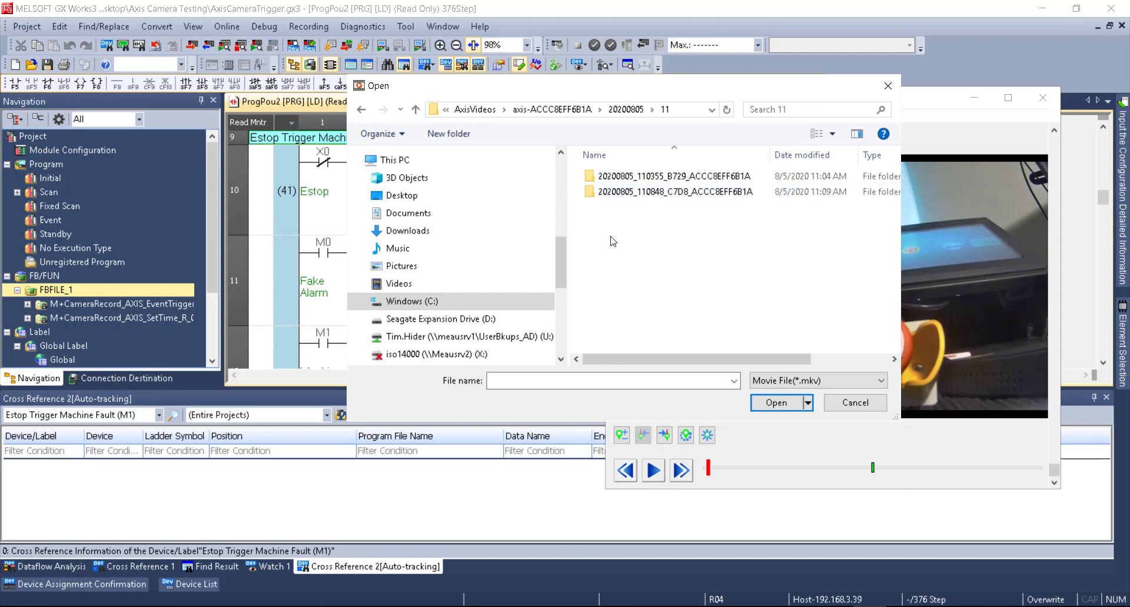
click(702, 200)
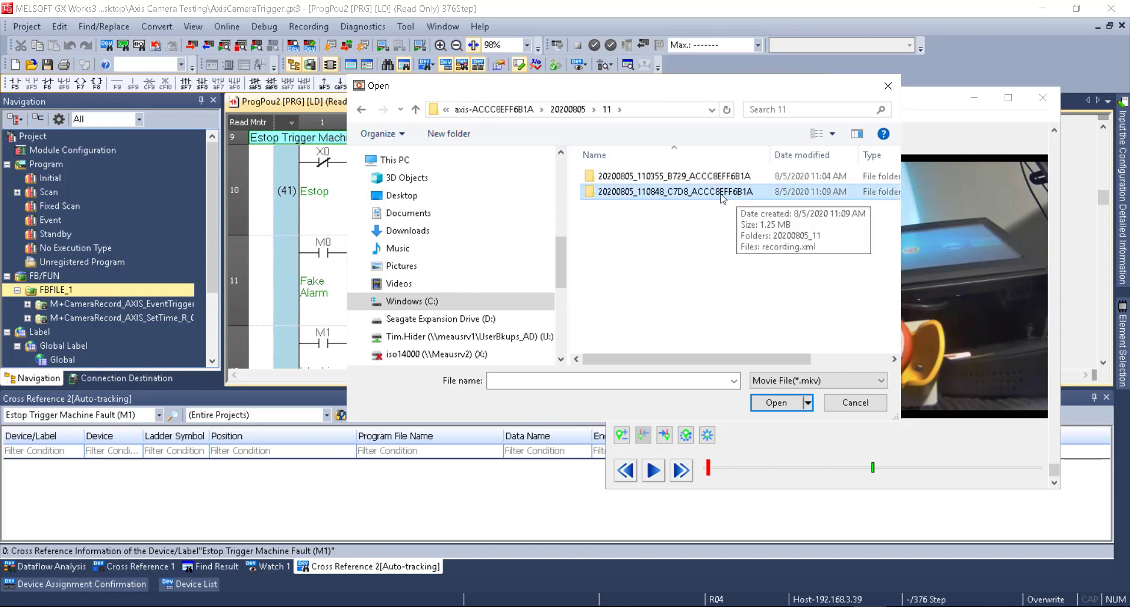
double_click(705, 196)
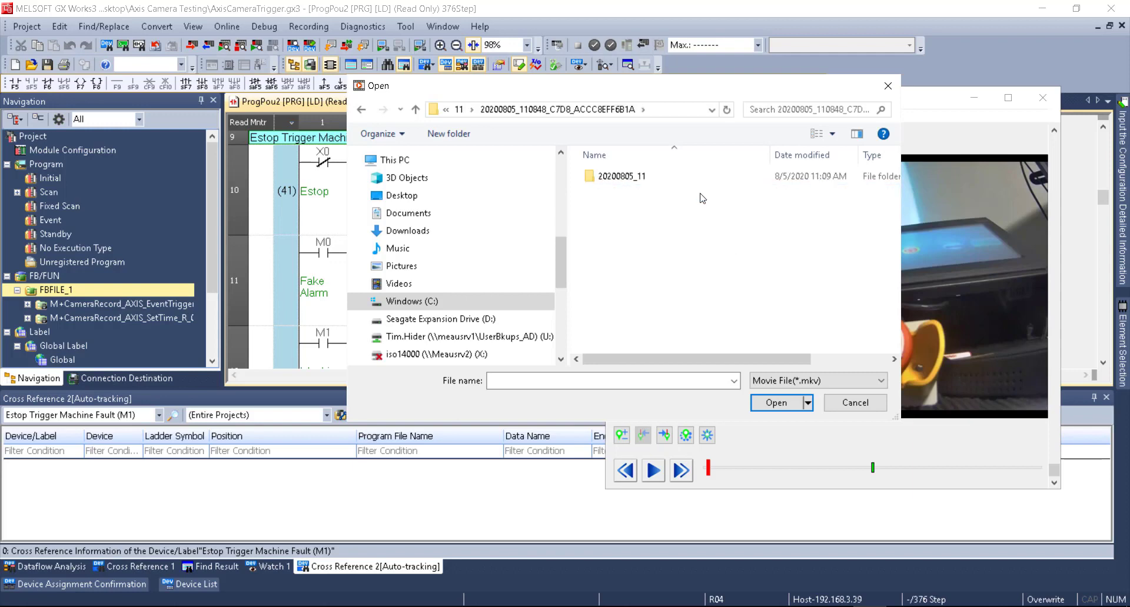
double_click(625, 178)
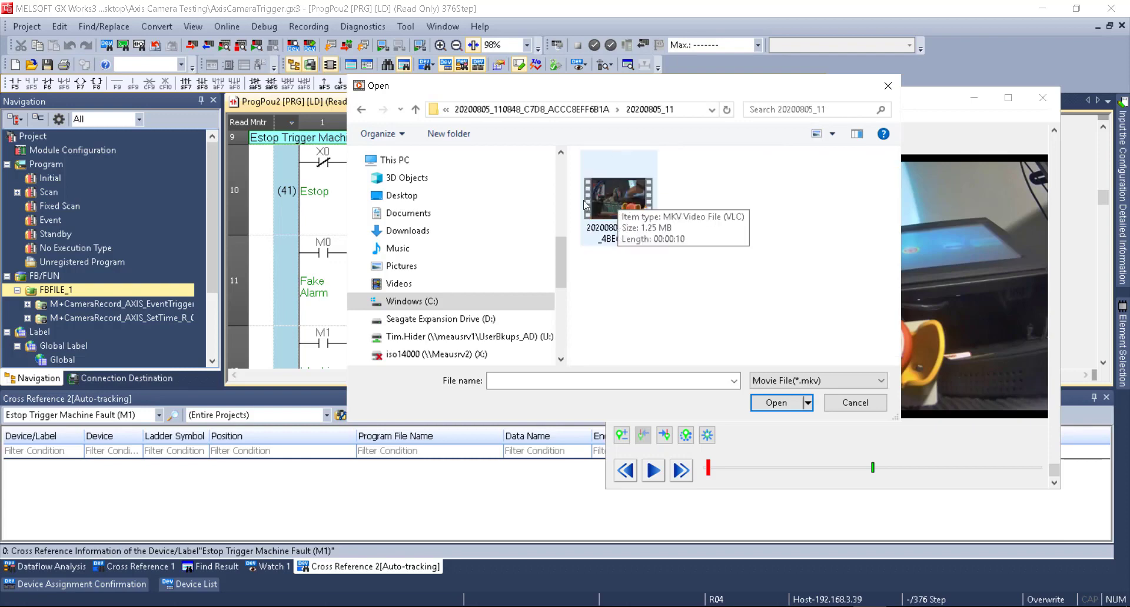
double_click(615, 190)
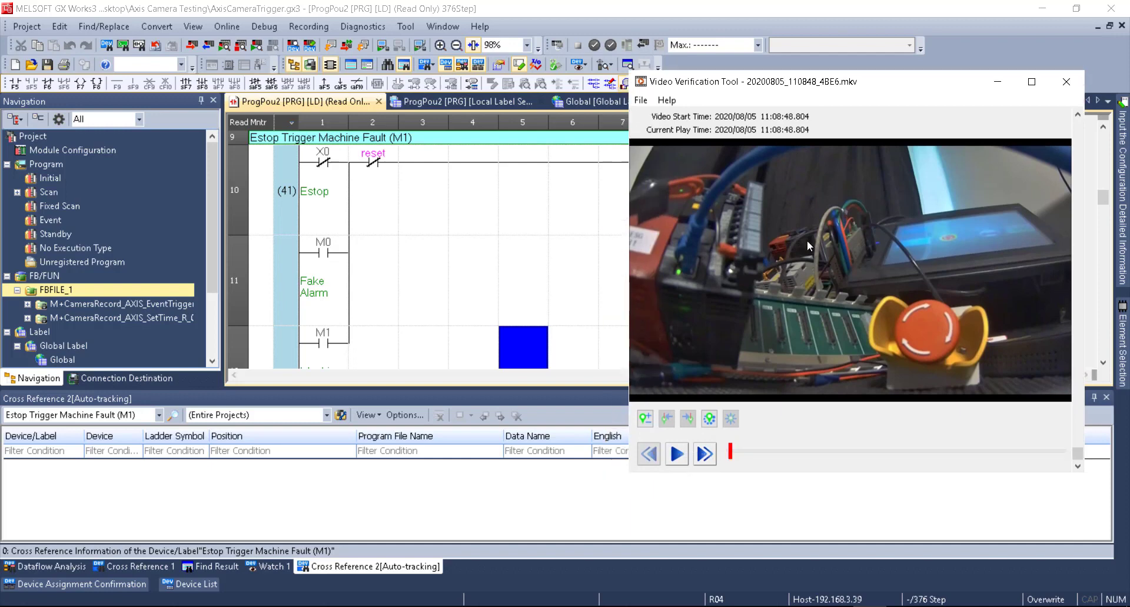
Play the camera recording, pausing partway while the hand touches the HMI screen, and continue to the end
click(676, 454)
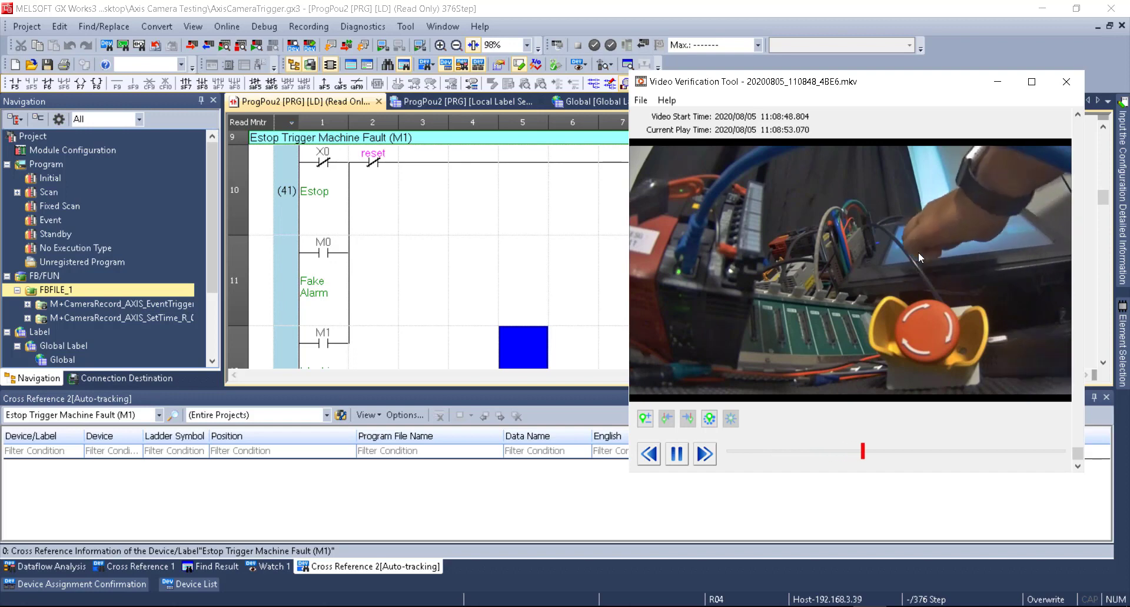
key(space)
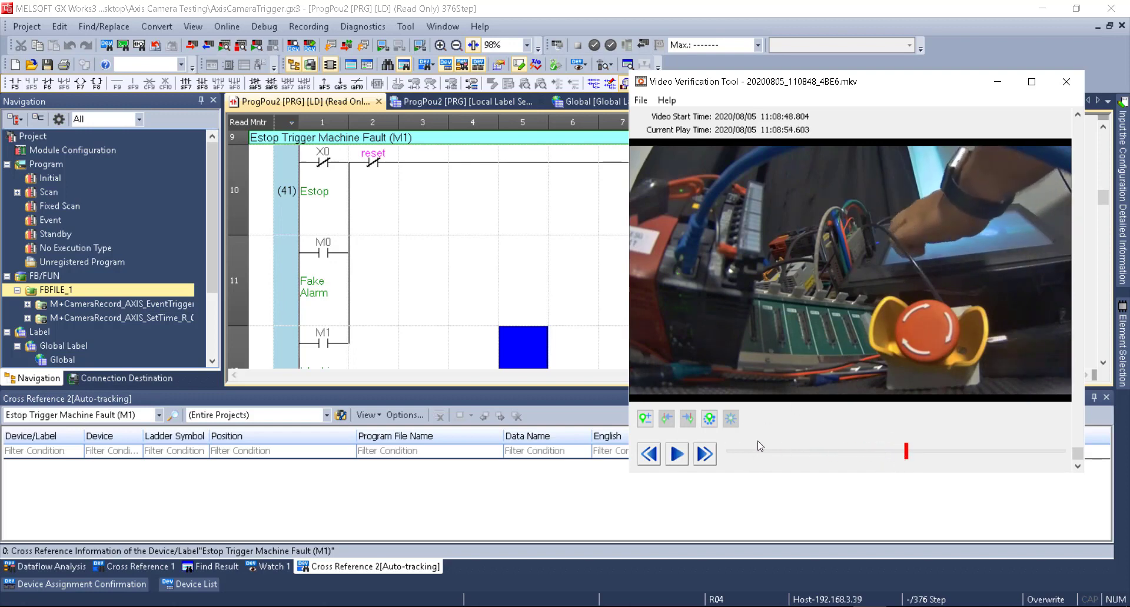
click(676, 456)
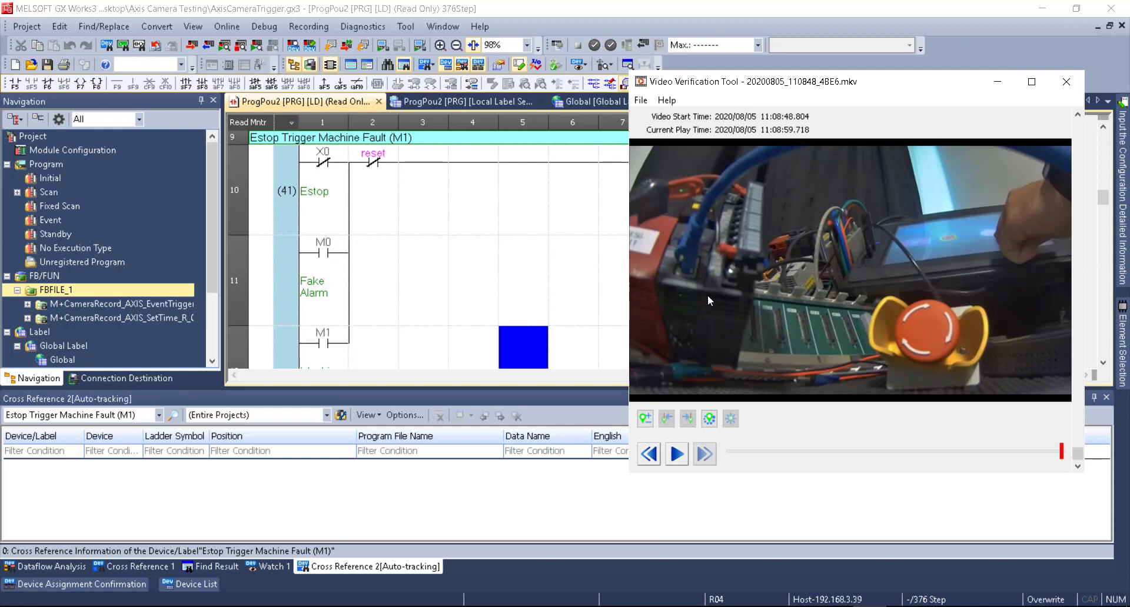
Seek through the recording and add markers at 11:08:51.706 and 11:08:57.481
click(853, 452)
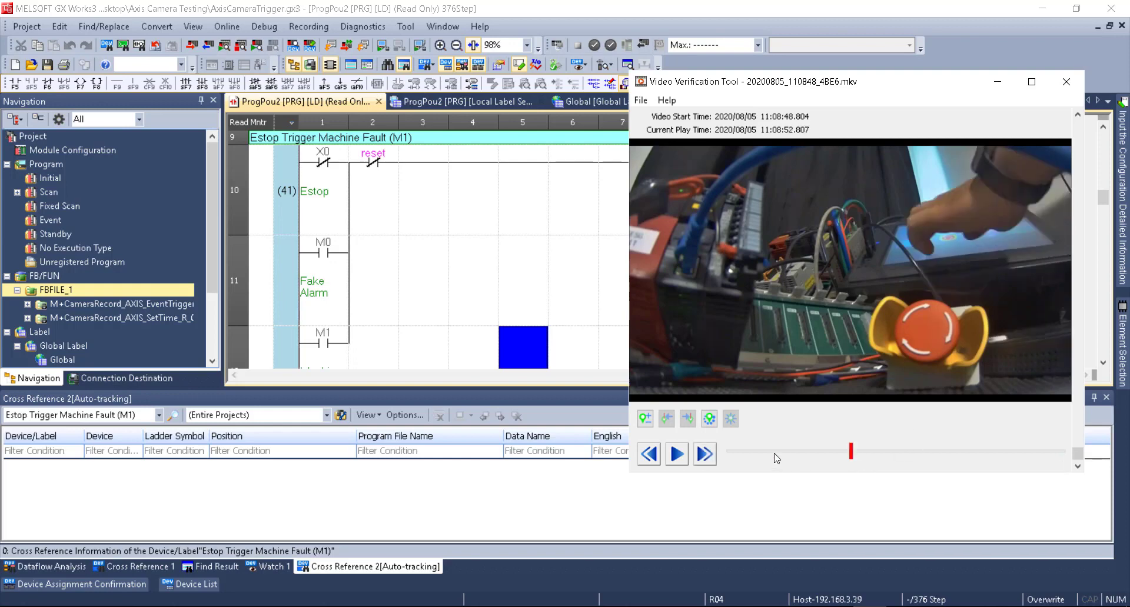
click(776, 452)
click(818, 456)
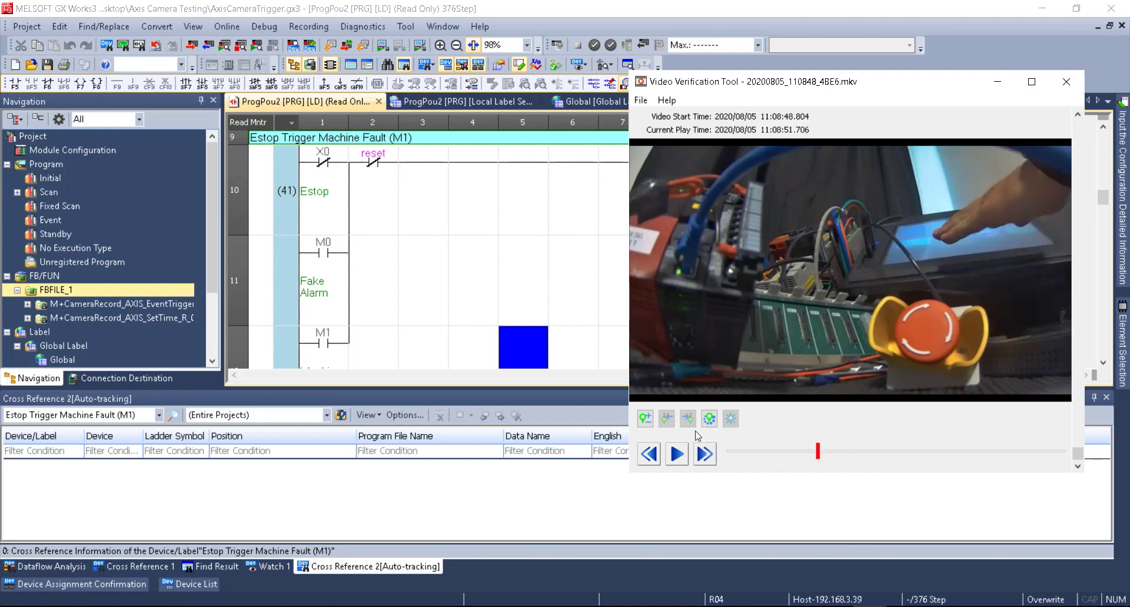
click(645, 419)
click(645, 418)
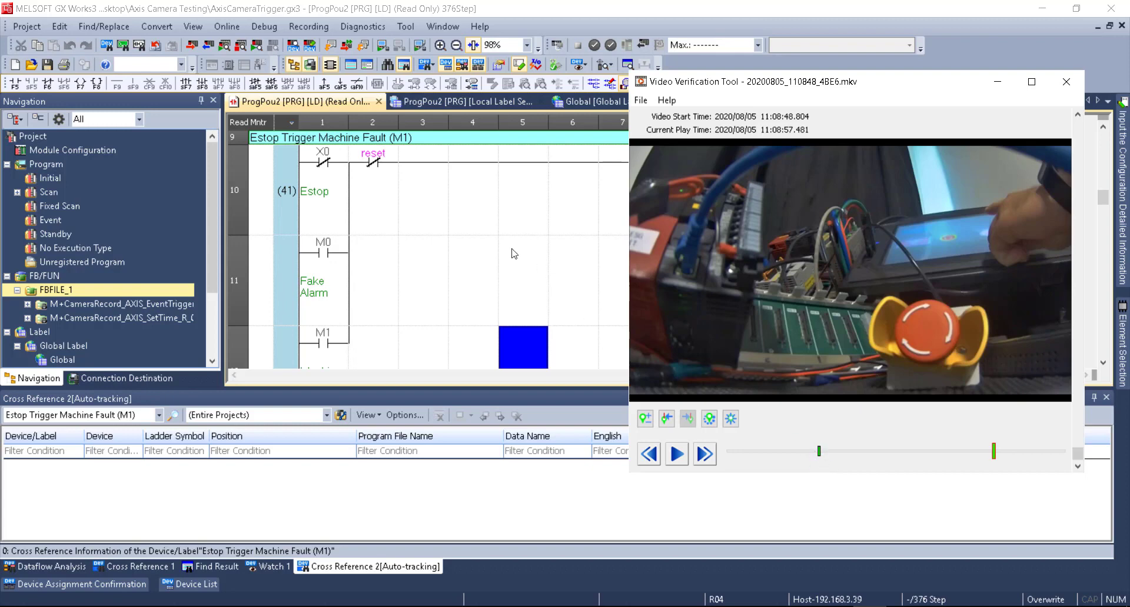
Start the offline monitor with the logging file 000042B5.BIN from the 00004201 folder in LOG01
click(489, 246)
click(309, 27)
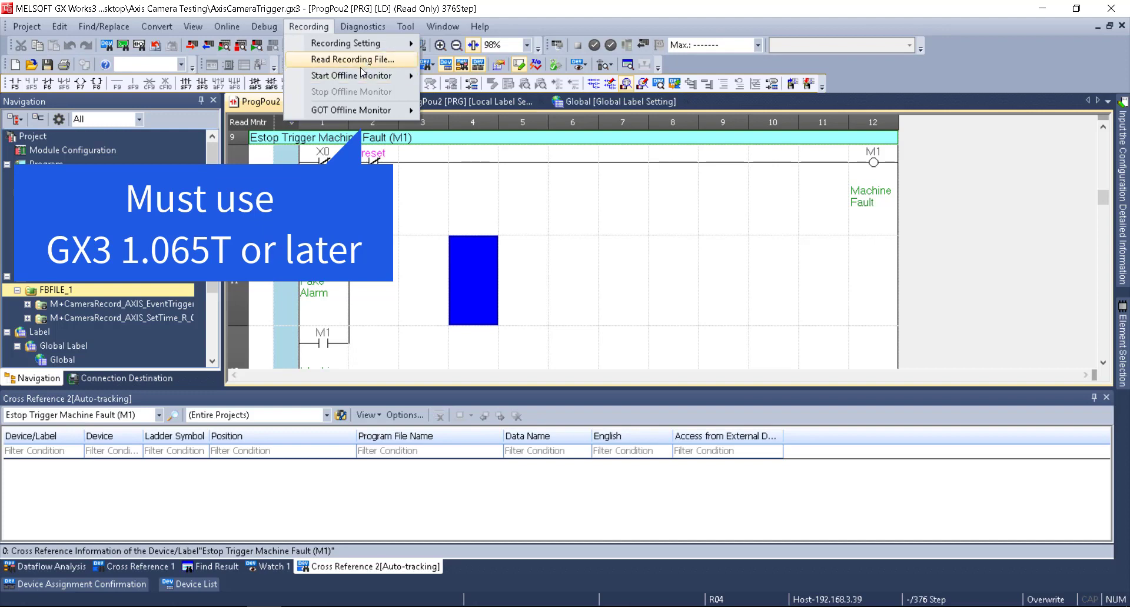
mouse_move(338, 82)
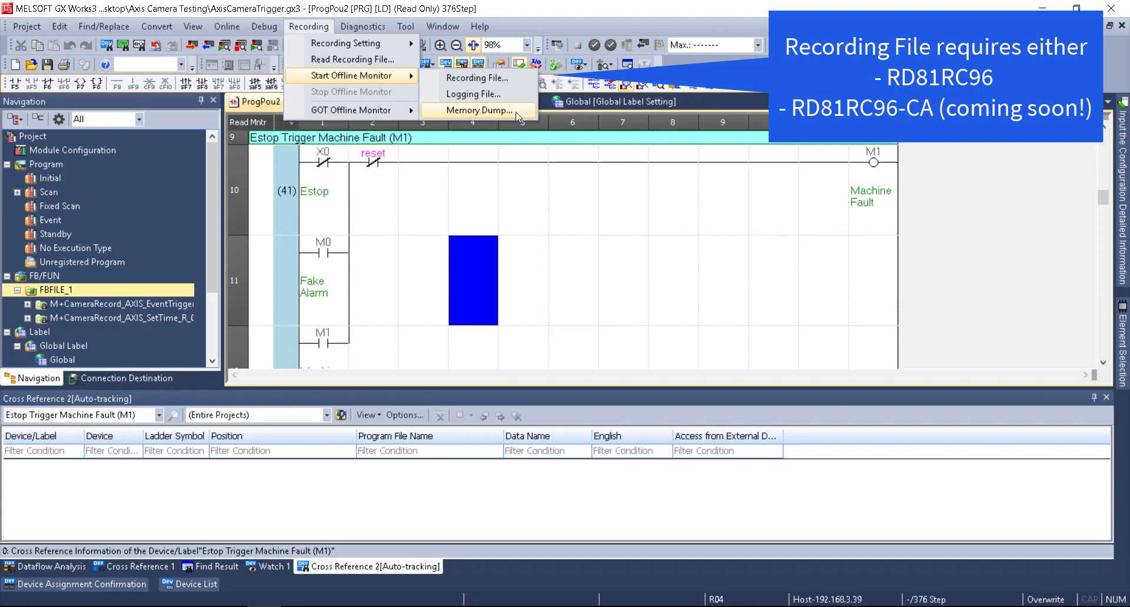
click(484, 95)
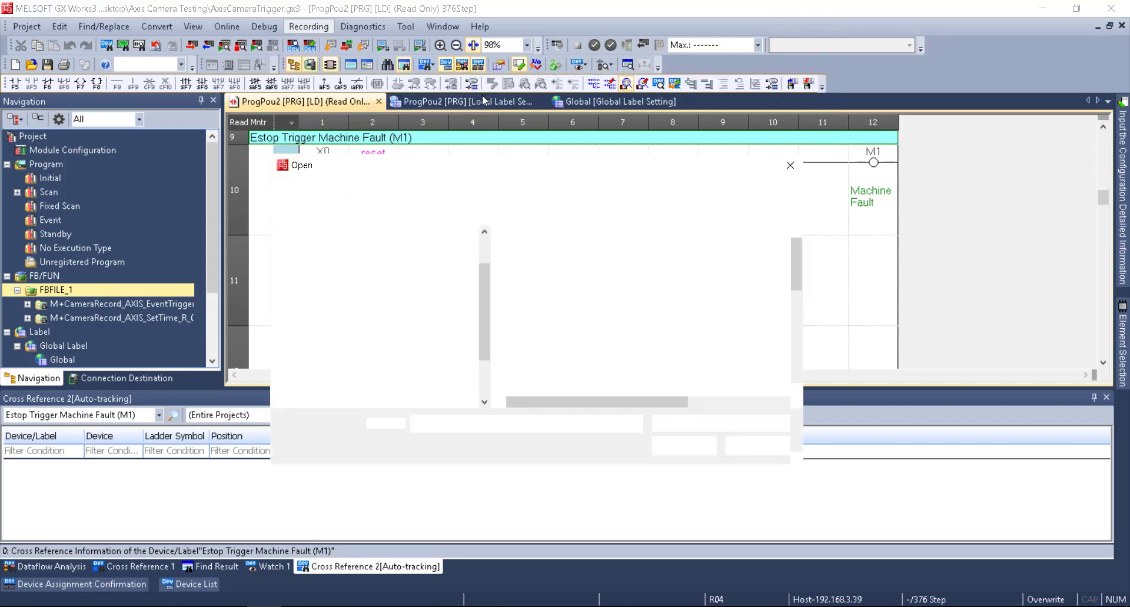
click(468, 189)
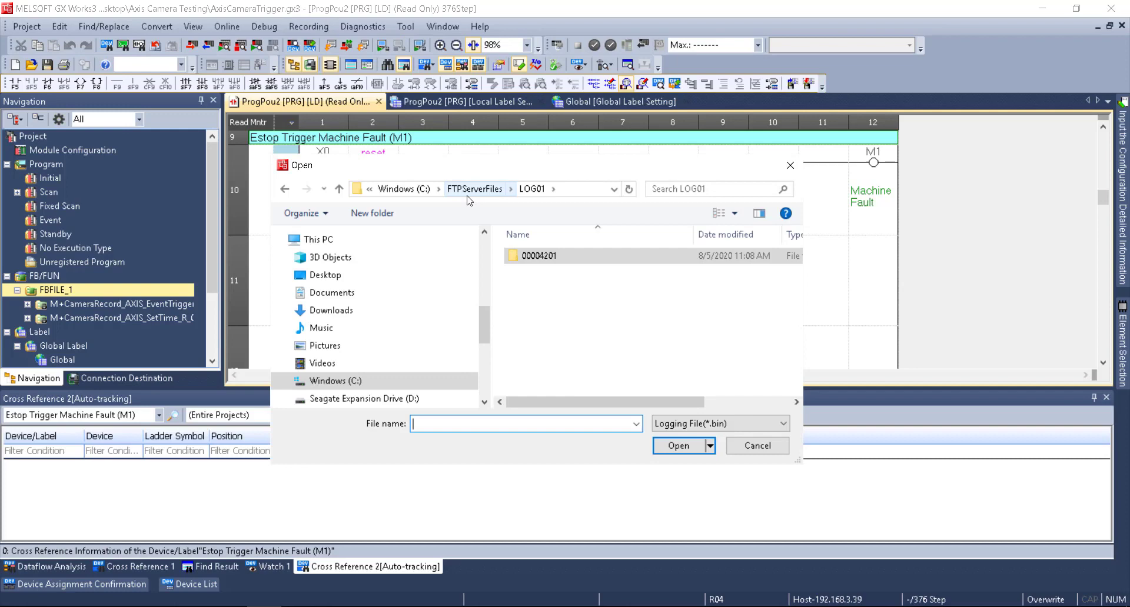
double_click(537, 257)
scroll(553, 338, down, 3)
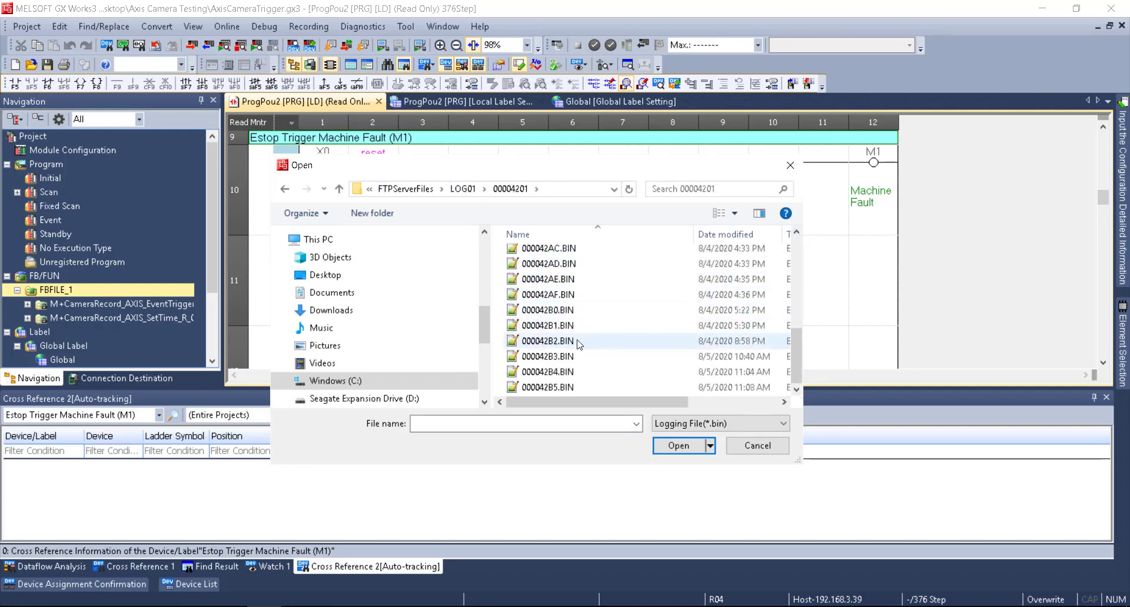
click(556, 388)
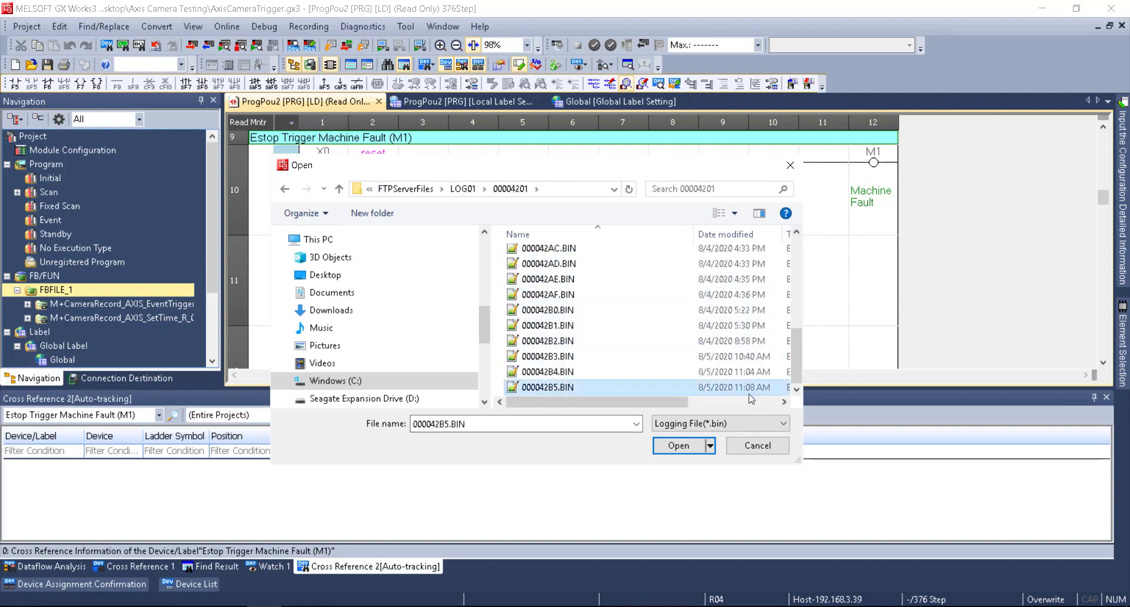
double_click(546, 387)
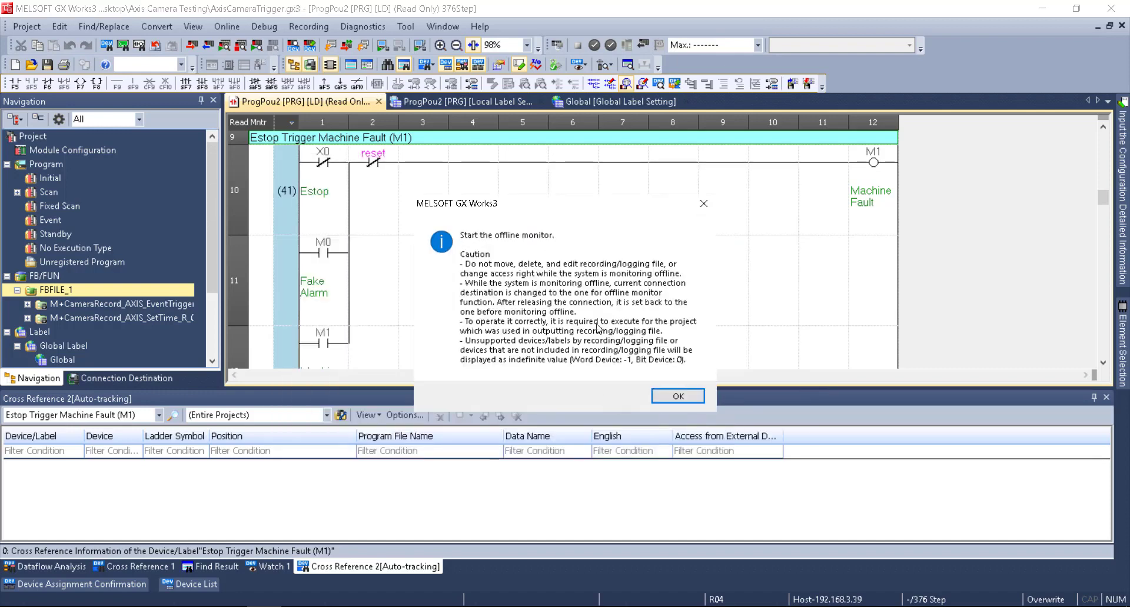
click(678, 396)
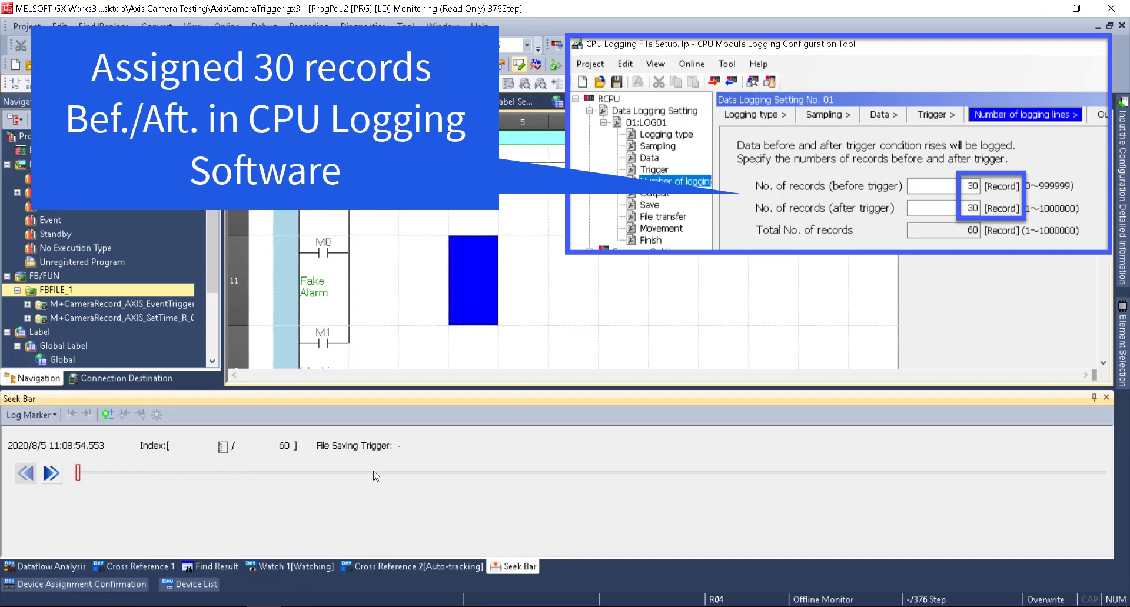
Jump to index 30 of the logged data, advance one record and scrub through nearby records to compare the ladder states
click(222, 447)
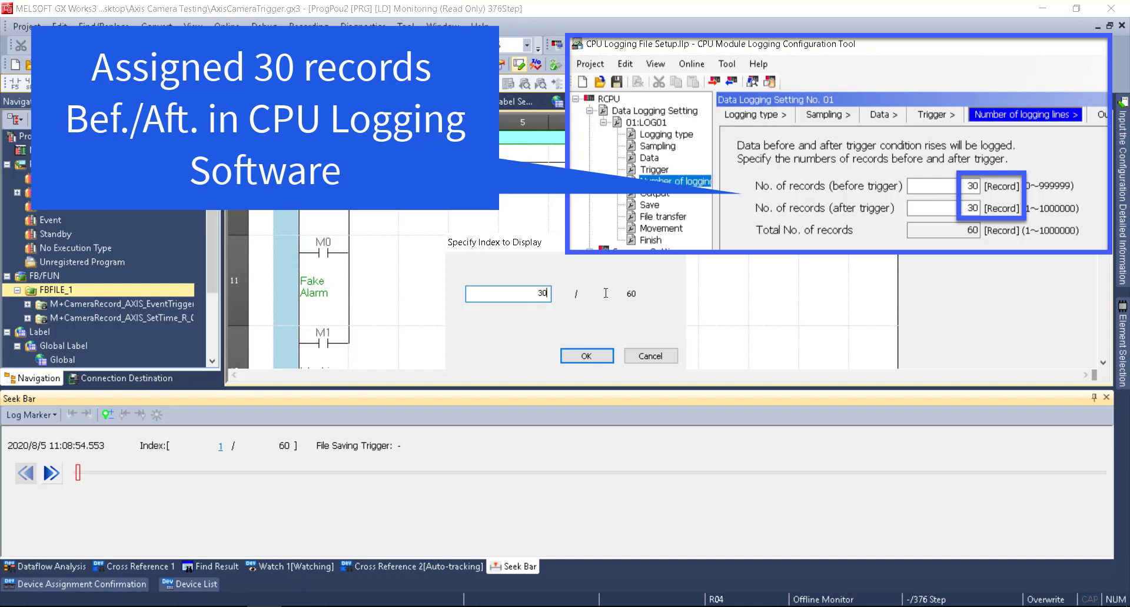
key(Return)
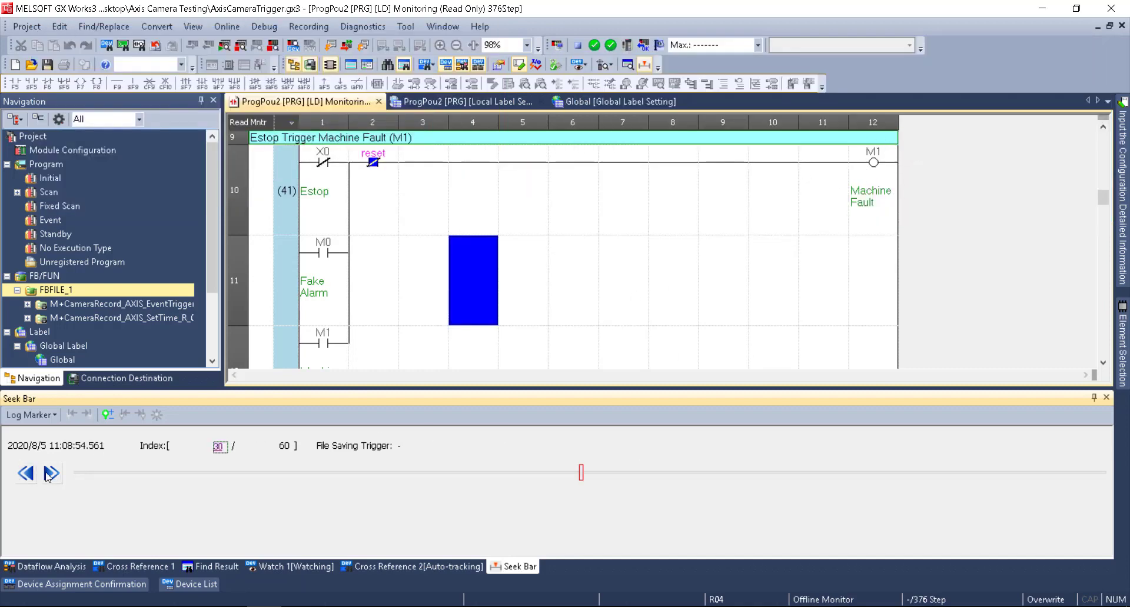
click(53, 474)
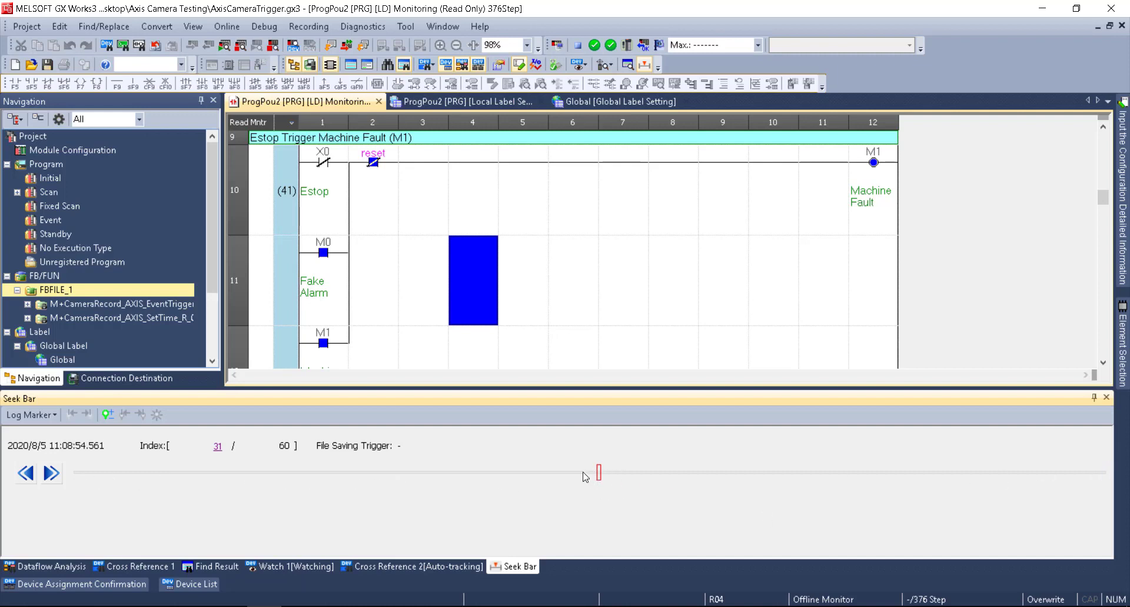
mouse_move(585, 476)
mouse_down()
mouse_move(630, 474)
mouse_move(563, 474)
mouse_up()
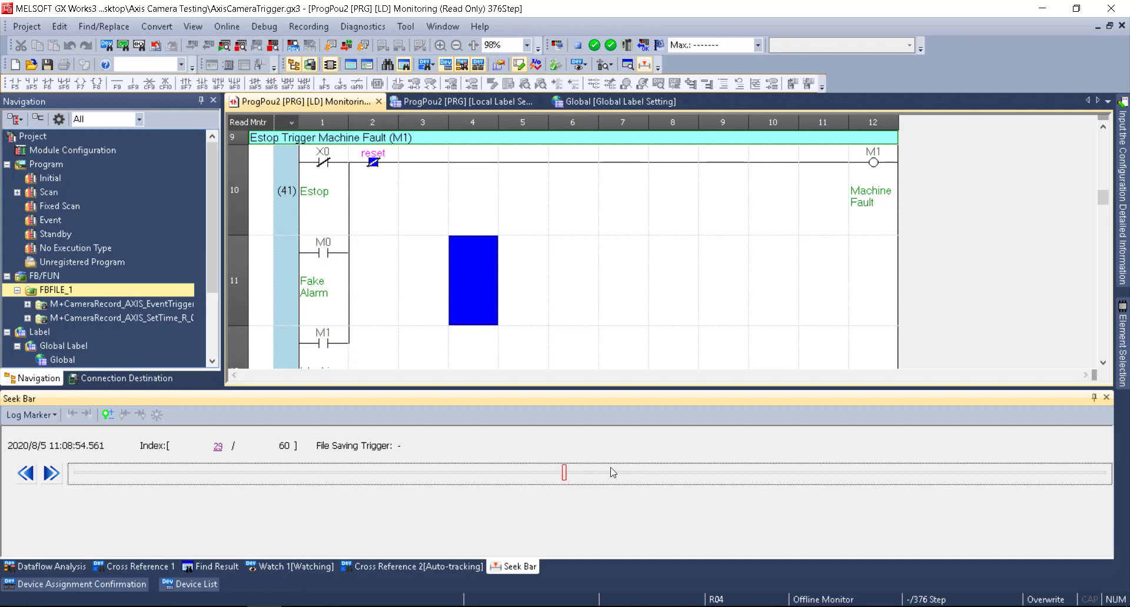
click(653, 474)
click(647, 474)
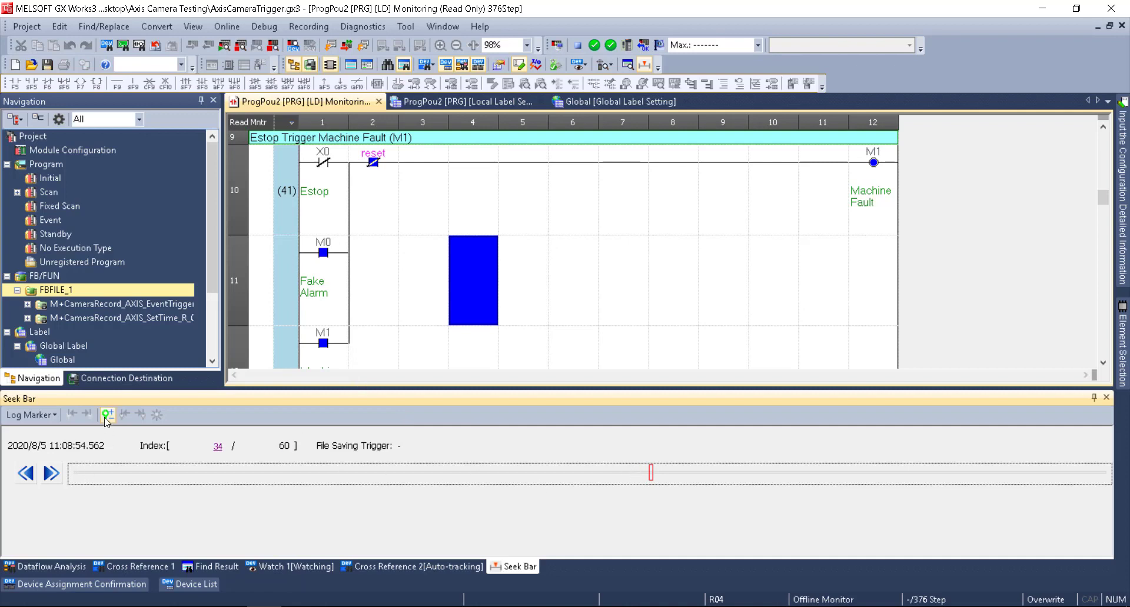
Go to index 31 of the logged data and add a log marker there
click(218, 447)
text(31)
key(Return)
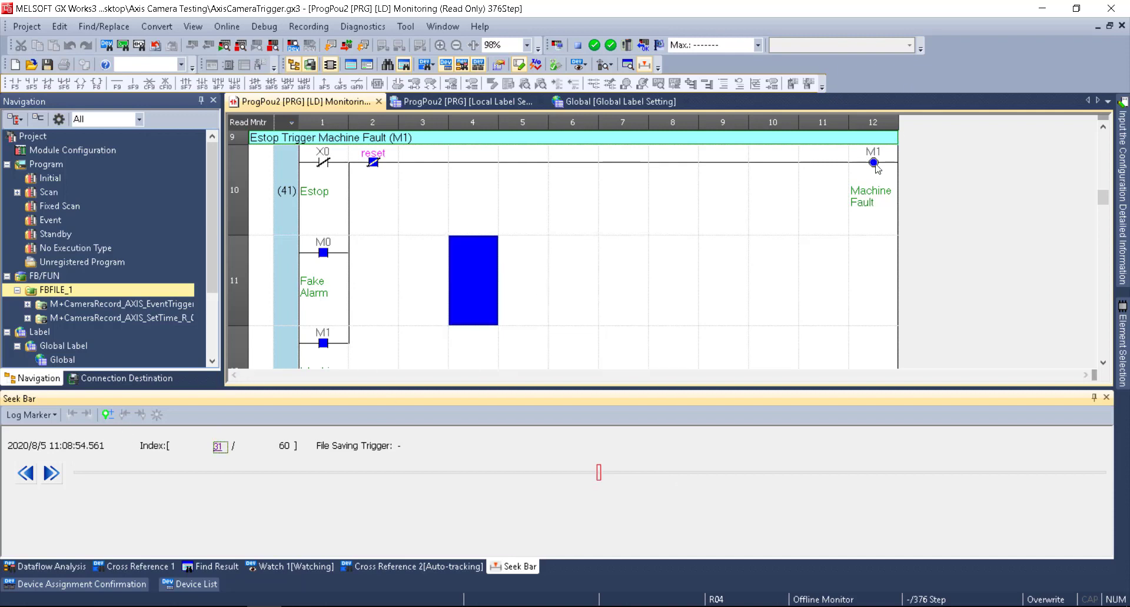
click(108, 415)
Seek back to index 21 and jump forward to the log marker to check the fault transition
drag(598, 472, 580, 473)
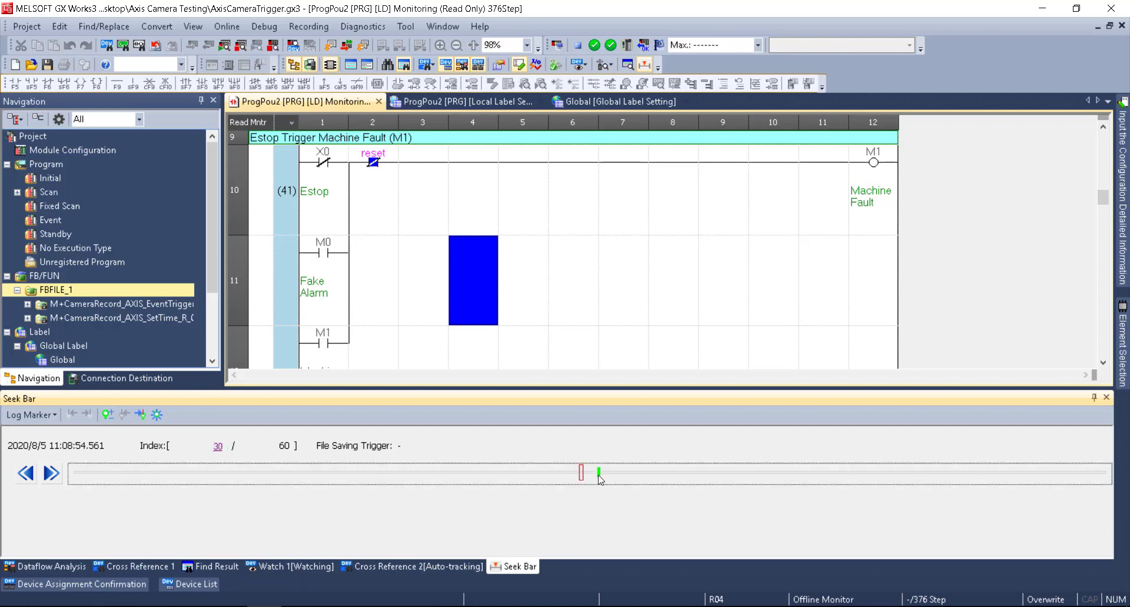
click(425, 474)
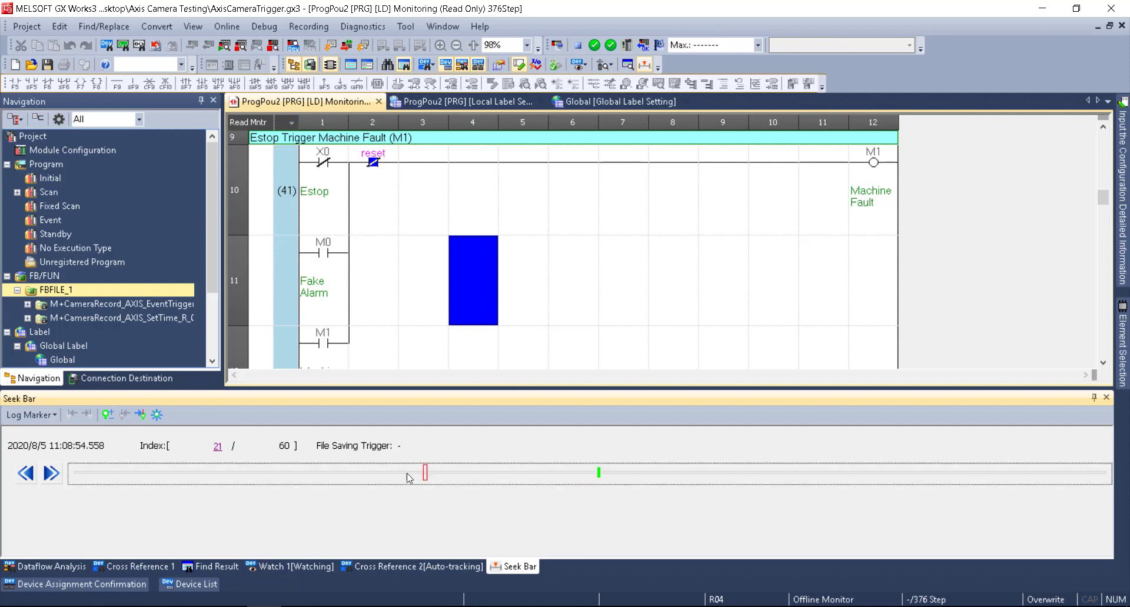
click(140, 415)
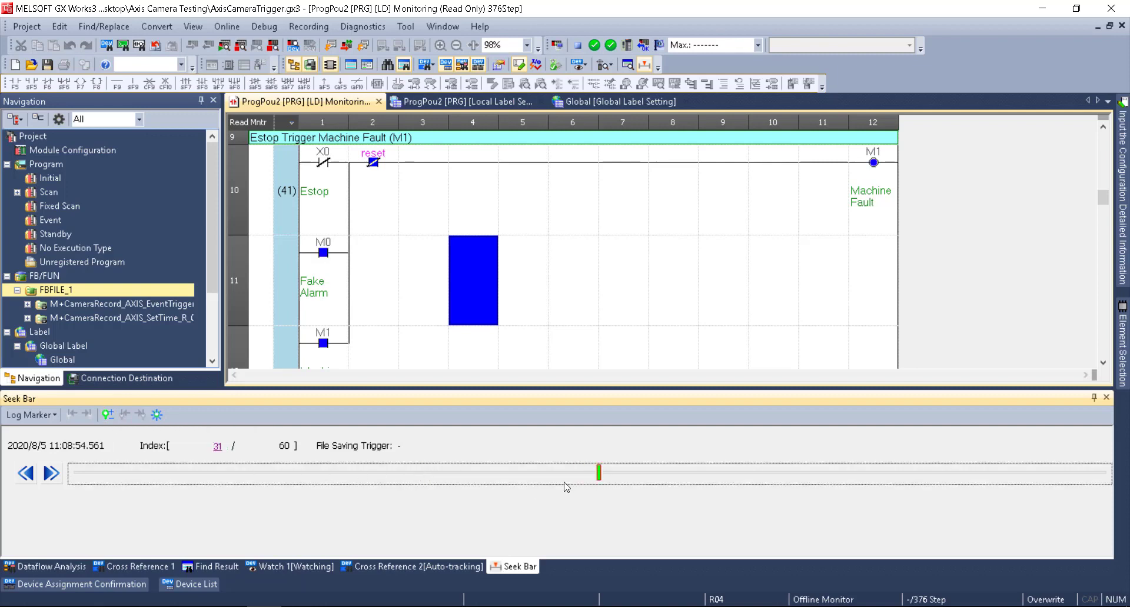
Add log markers at index 2 and index 59 of the logged data
click(94, 474)
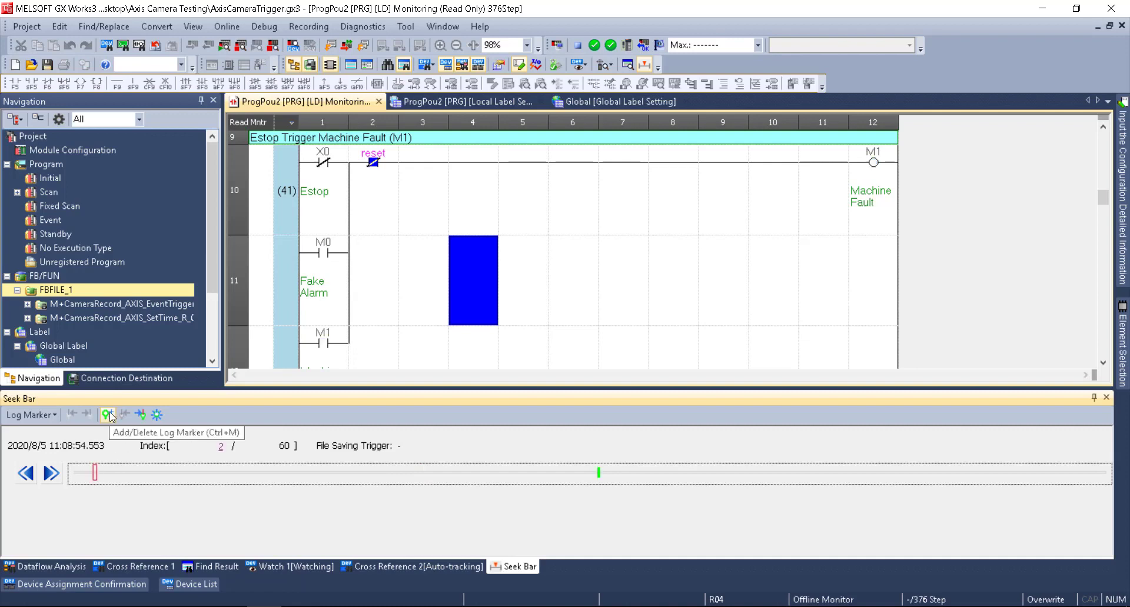
click(108, 415)
click(1096, 479)
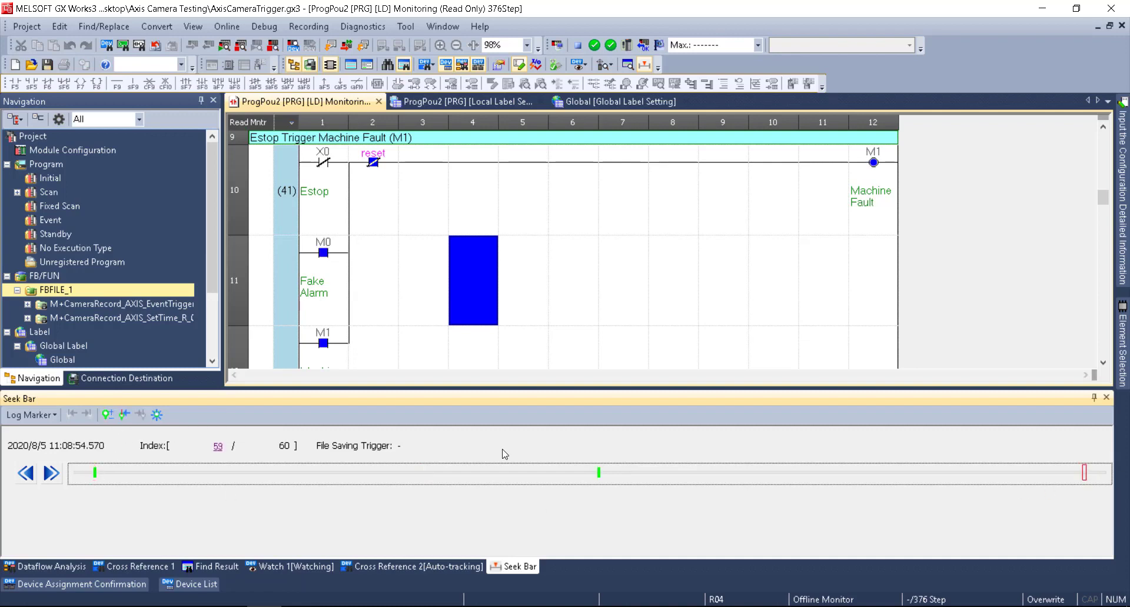
click(109, 416)
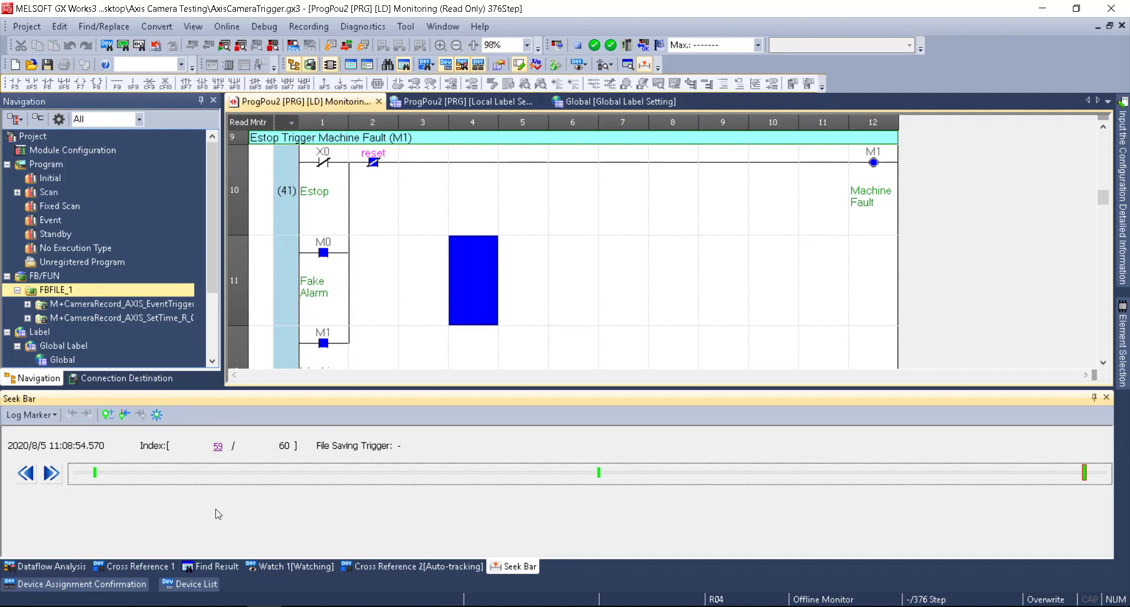
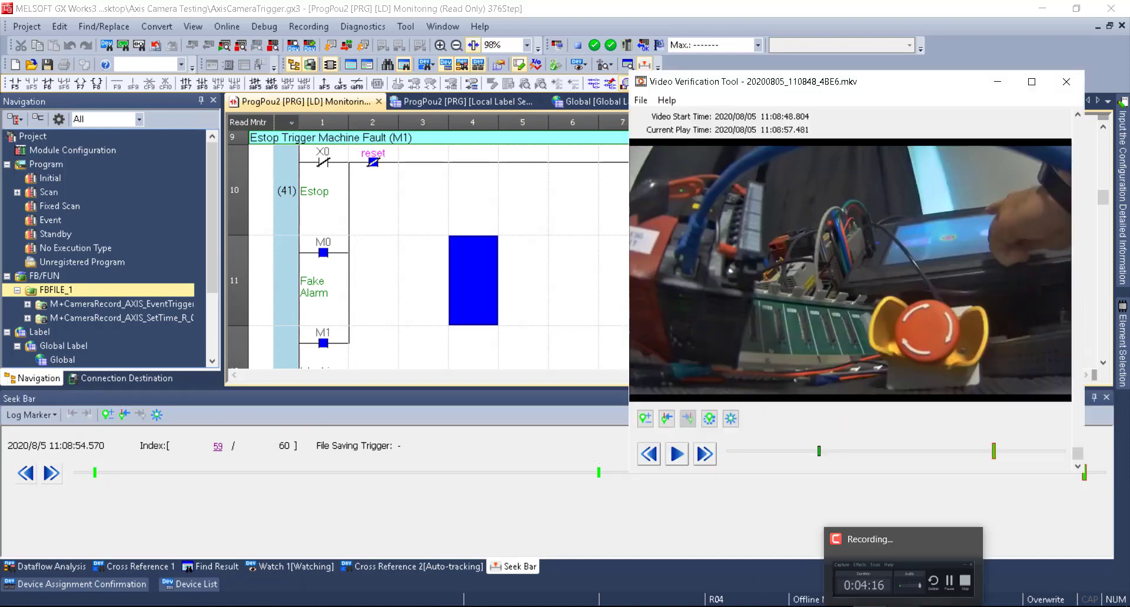
Switch to the Video Verification Tool, delete all its log markers and seek the recording back to an earlier point
click(730, 419)
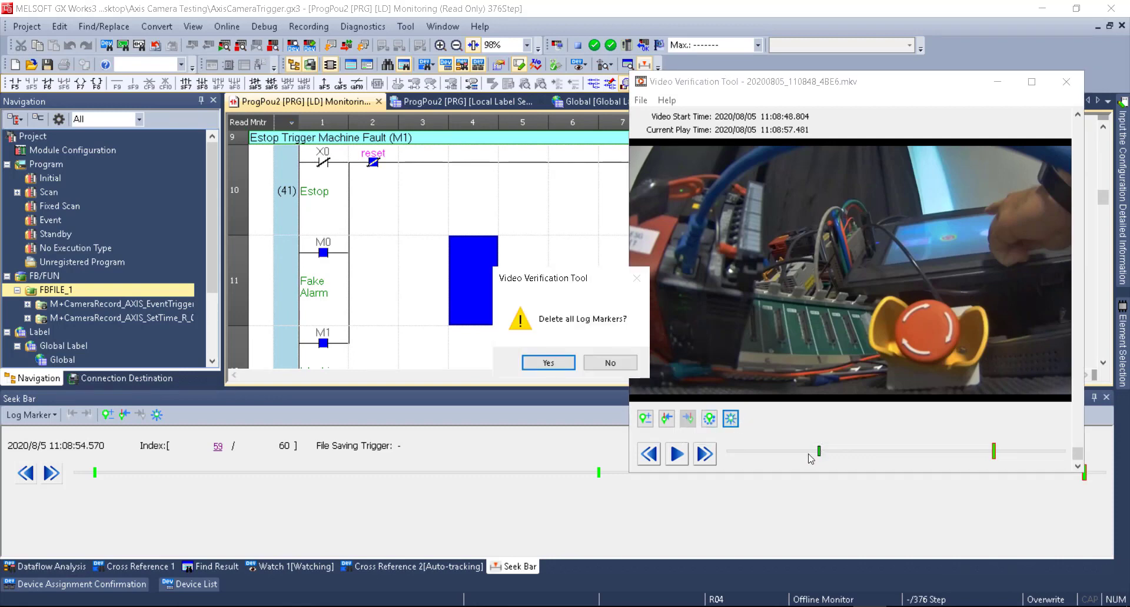
click(548, 363)
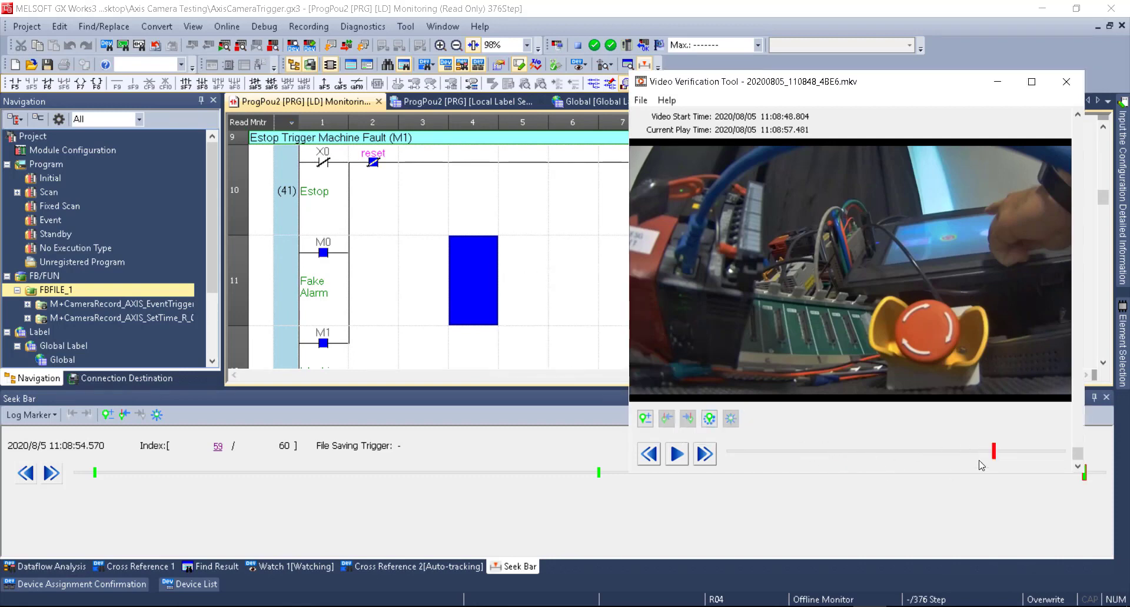
click(788, 451)
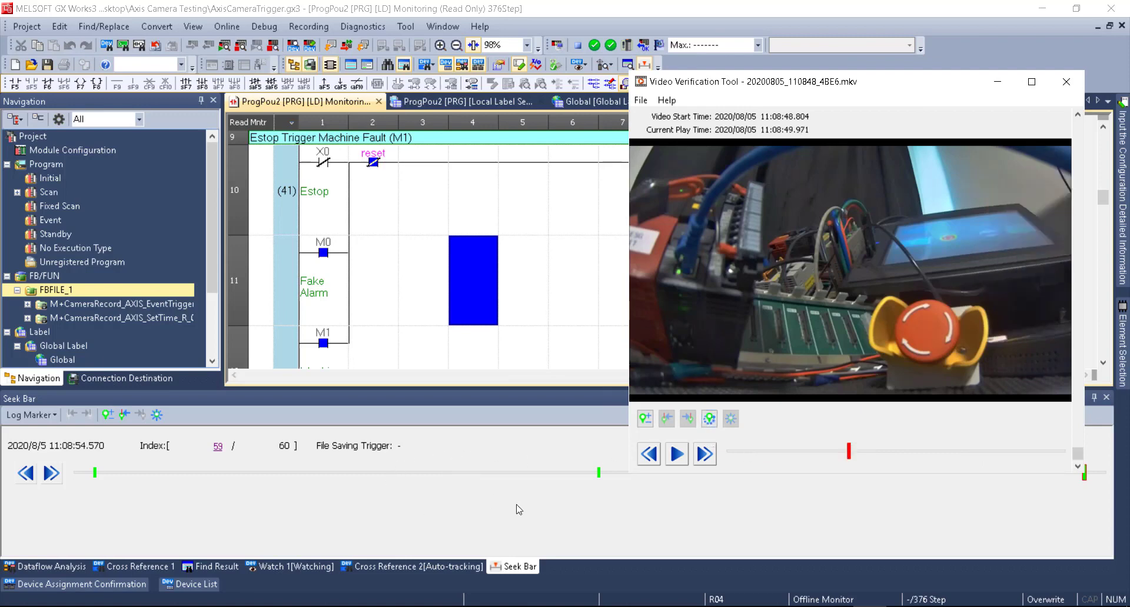
Import the marking setting file 000042B5.BIN.lms into the video from FTPServerFiles, LOG01, 00004201
click(709, 419)
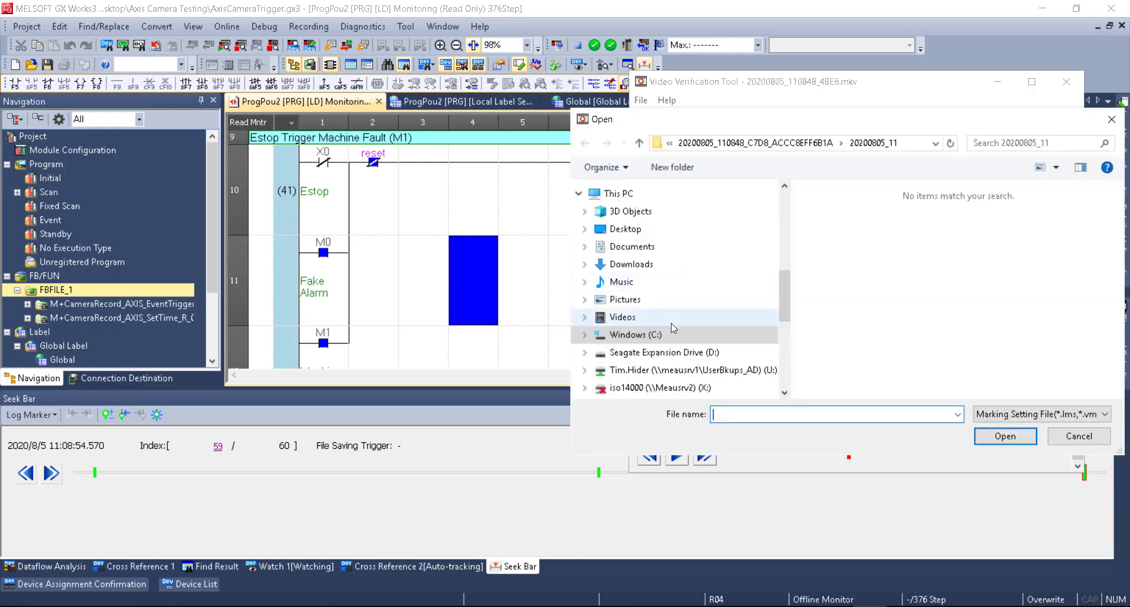
scroll(676, 323, down, 2)
scroll(689, 321, down, 1)
click(703, 144)
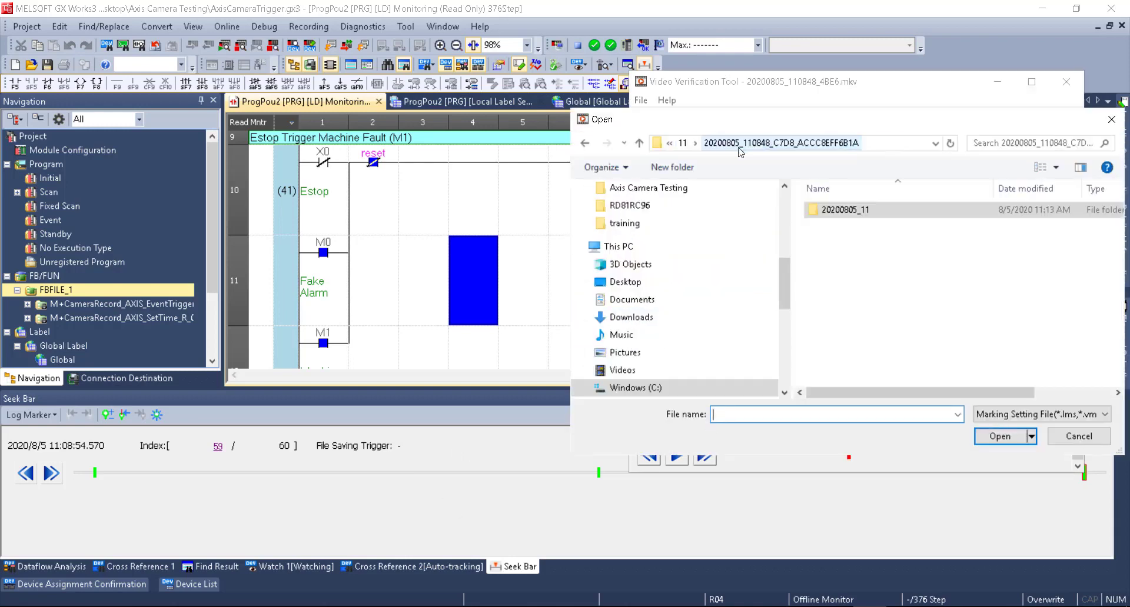
click(682, 143)
click(782, 143)
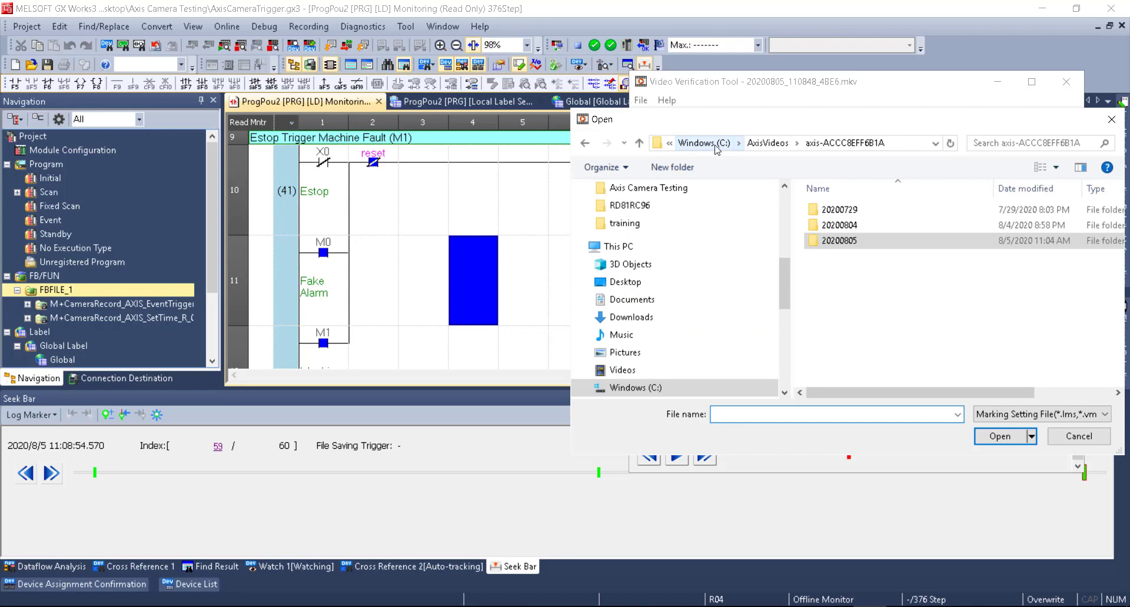
click(768, 143)
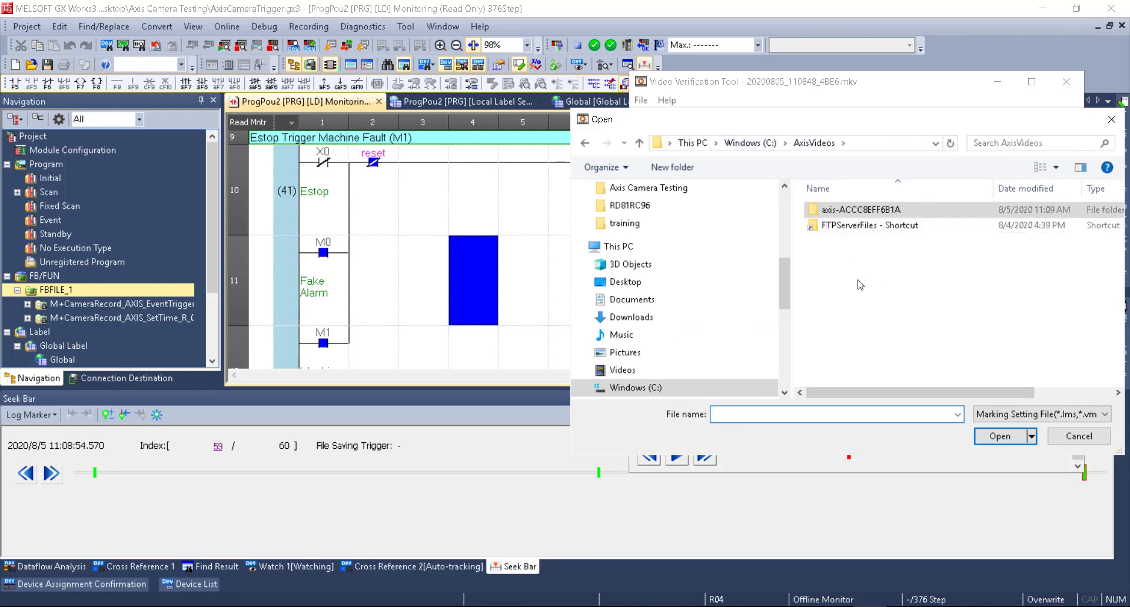
double_click(844, 228)
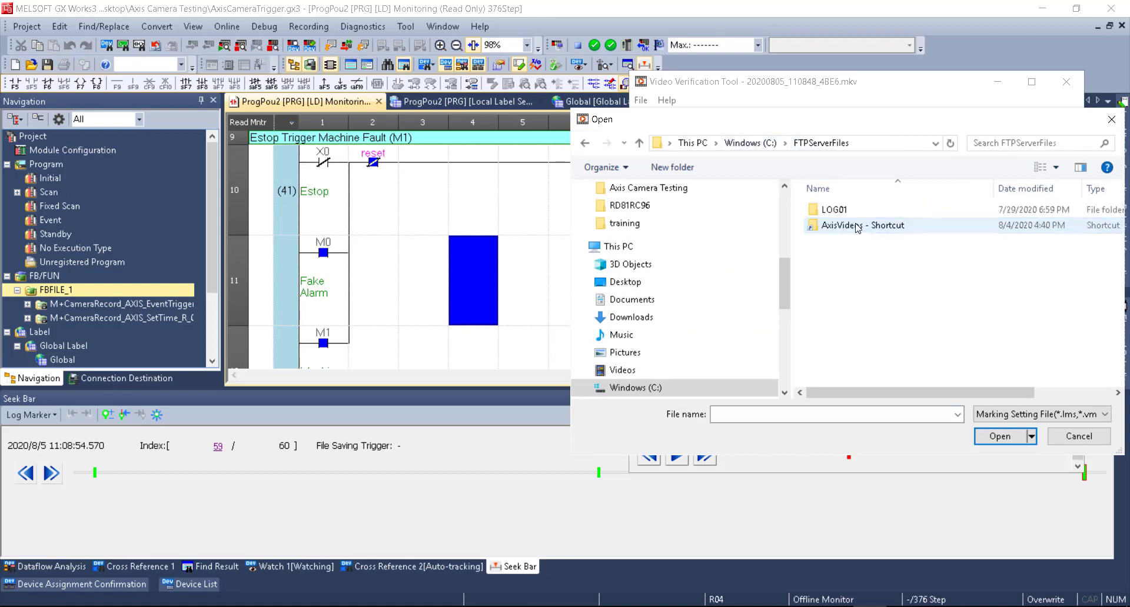
double_click(842, 211)
double_click(841, 211)
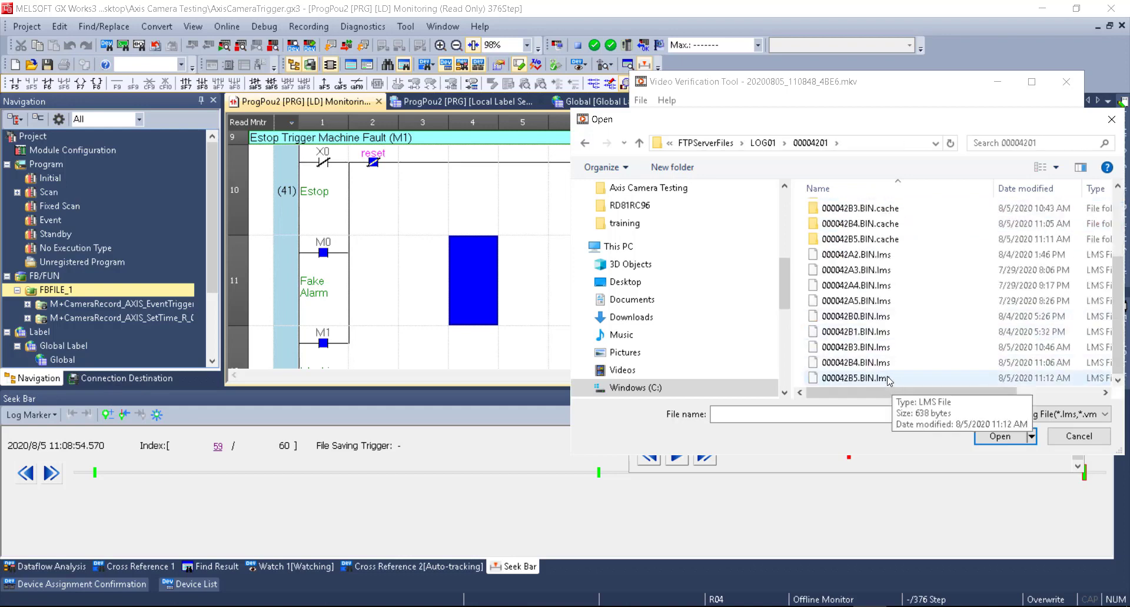
click(888, 379)
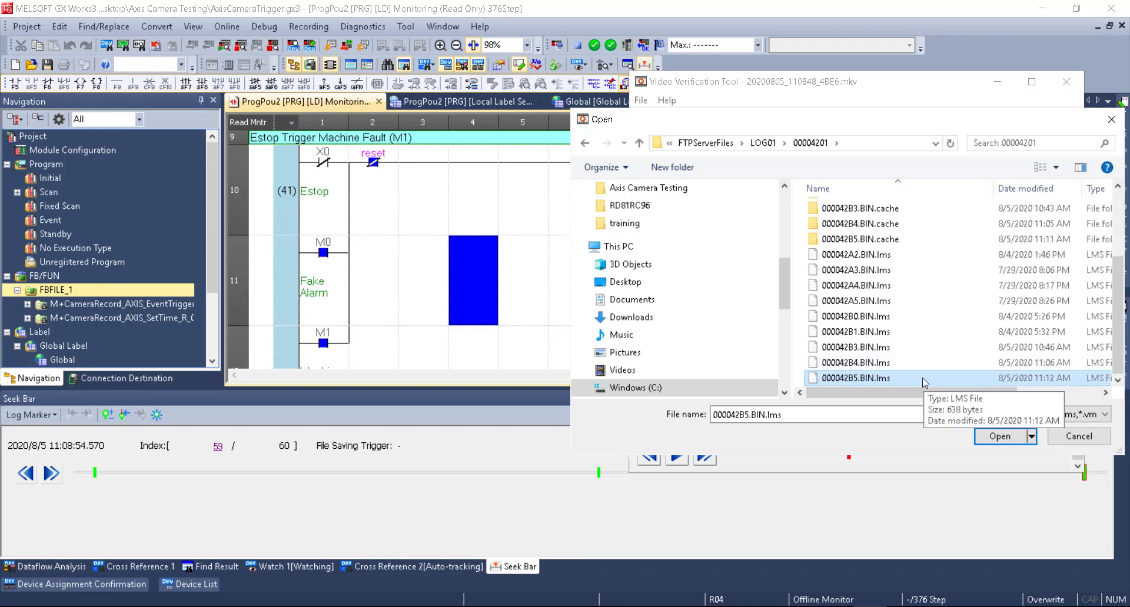
click(1000, 437)
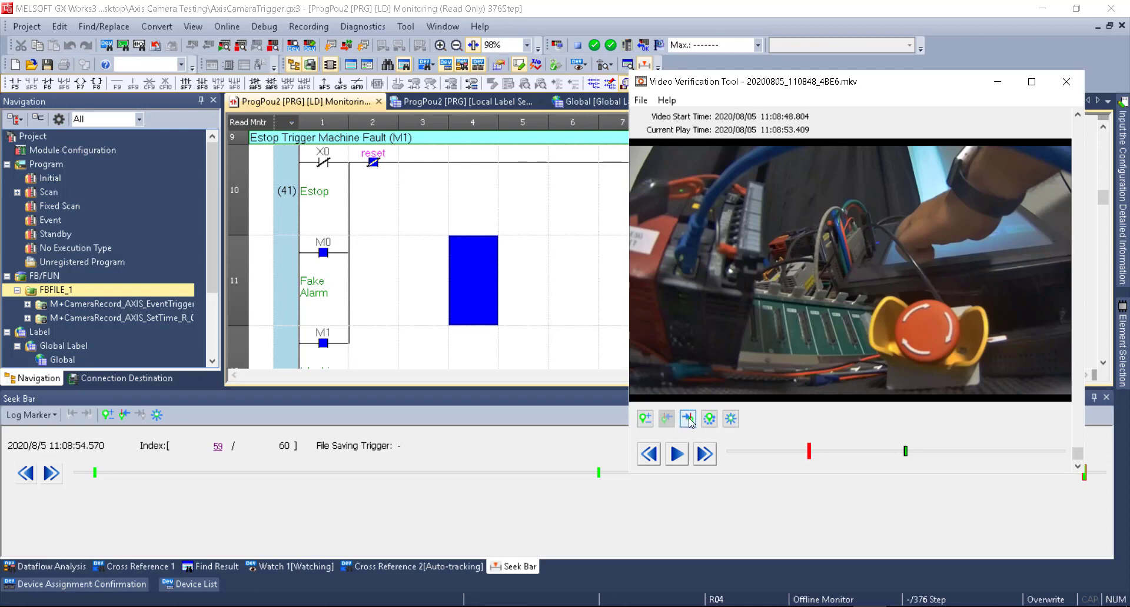
Step through the imported markers to 11:08:54.570 and move the video window clear of the M1 coil and the logging timeline
click(686, 419)
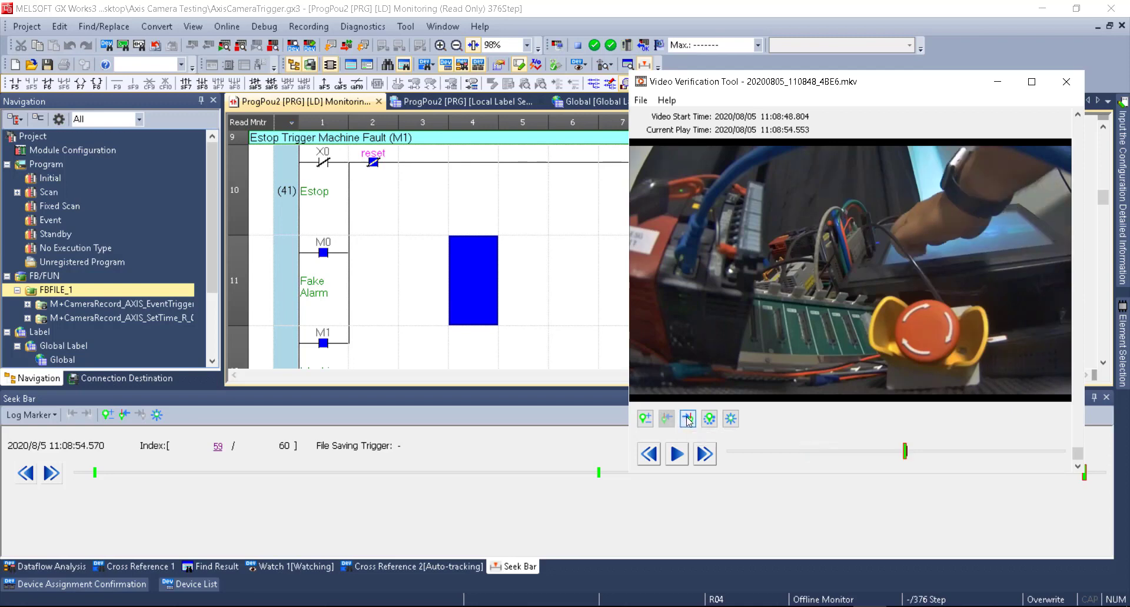
click(688, 420)
click(688, 421)
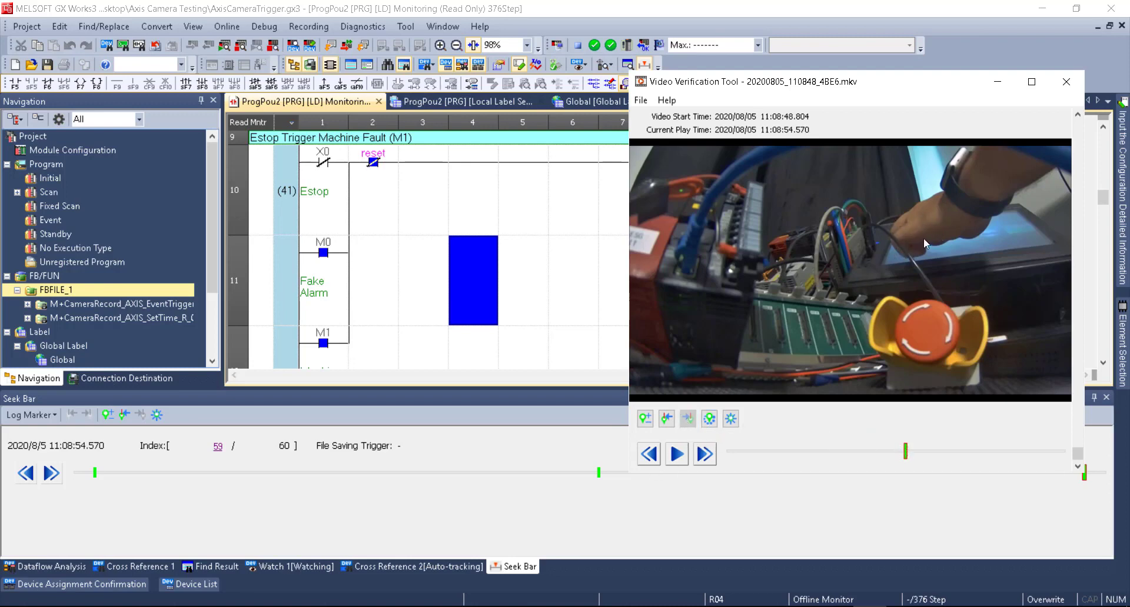
drag(922, 85, 331, 22)
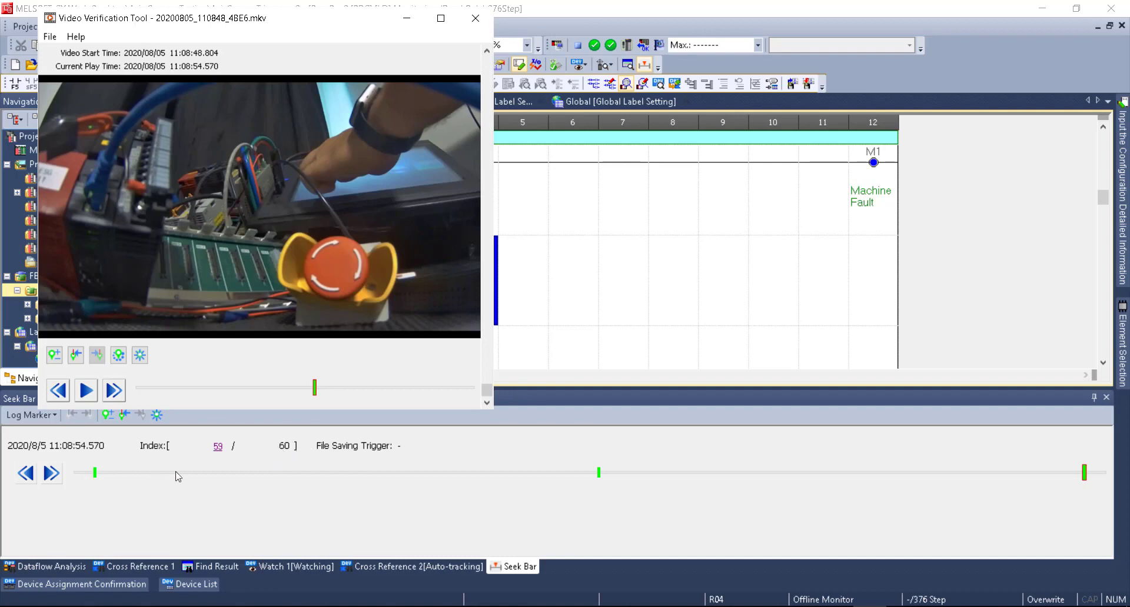
Compare the M1 Machine Fault coil at the index 2 and index 59 log markers of the logged data
click(94, 472)
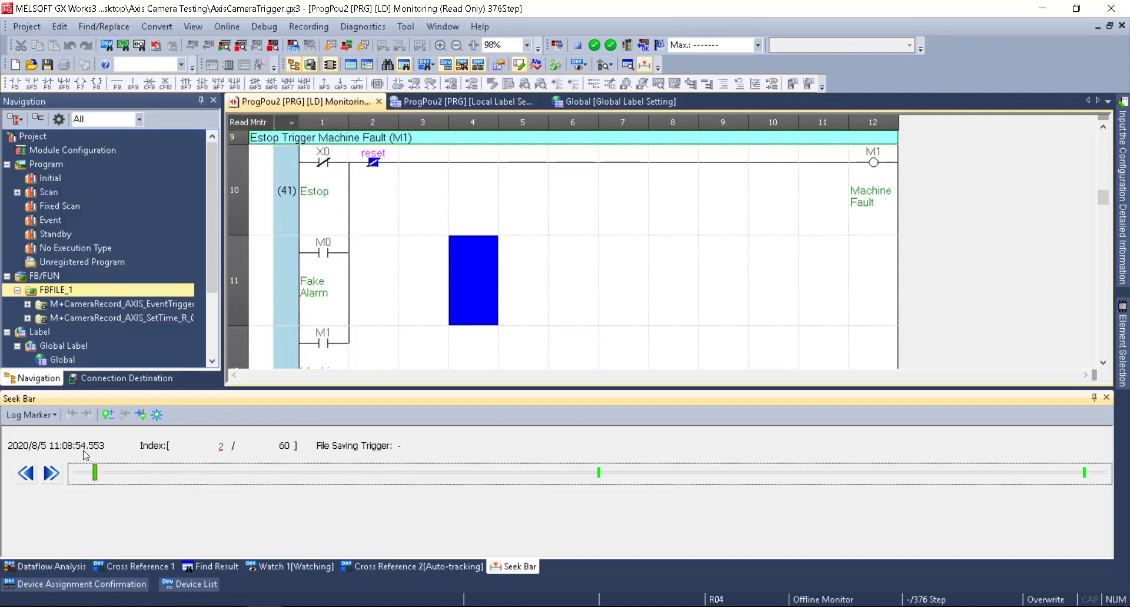
click(1084, 473)
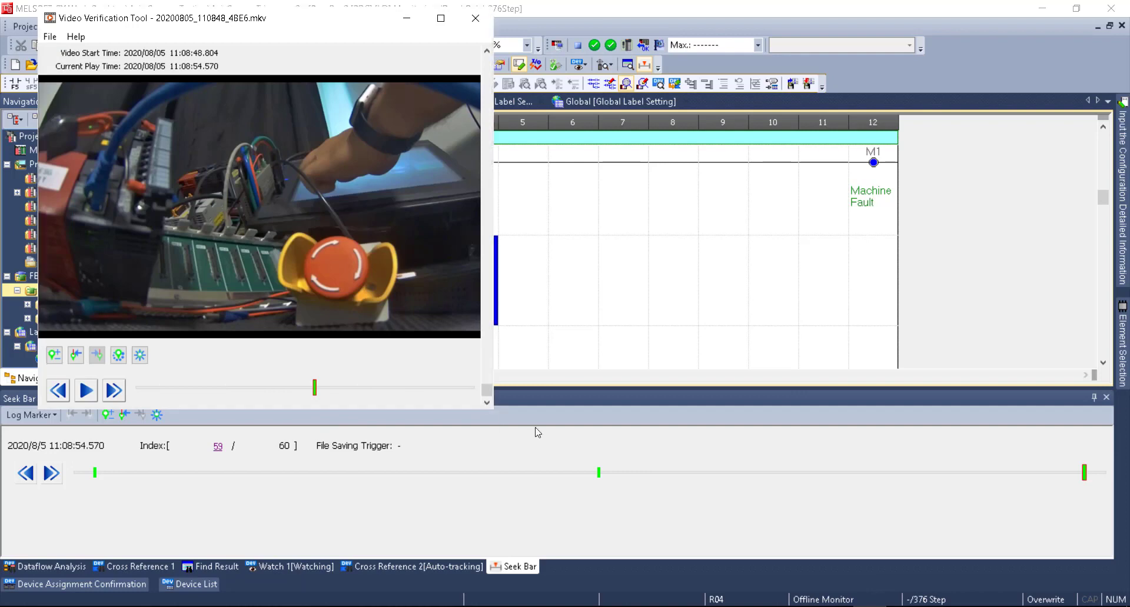
Enlarge the video window, return the video to the 11:08:54.553 marker and move the window clear of the M0 and M1 contacts
drag(493, 412, 811, 499)
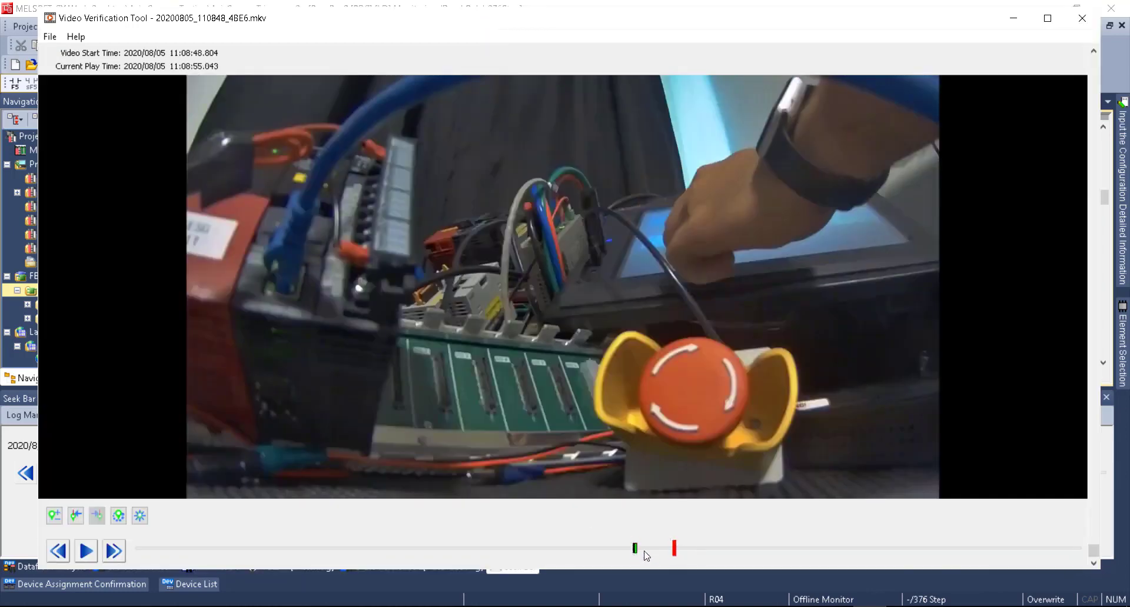
click(76, 516)
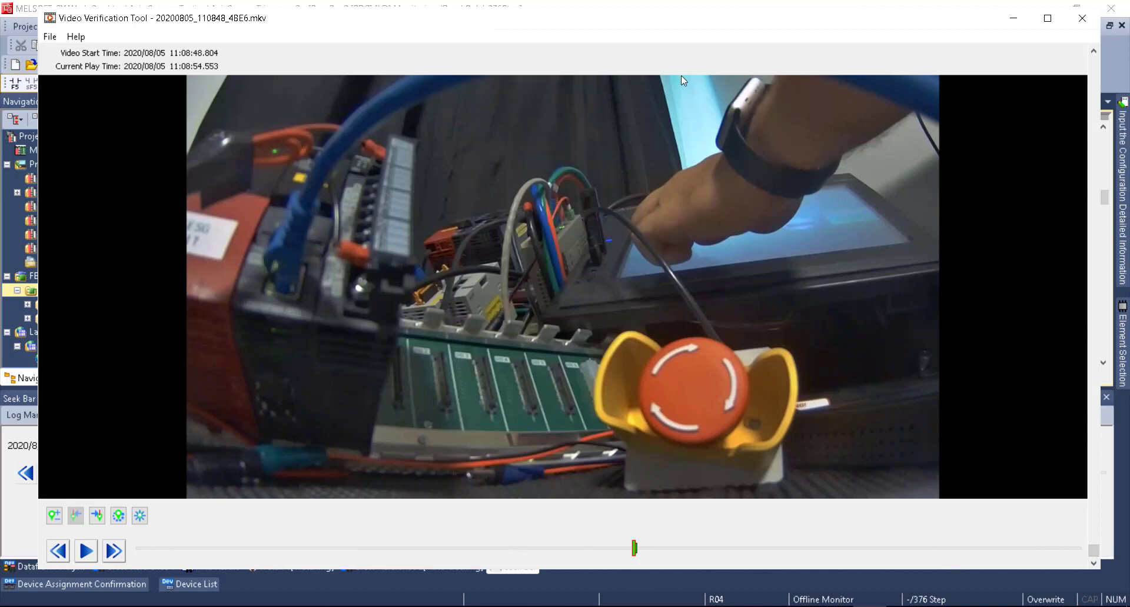
drag(36, 8, 450, 106)
drag(726, 125, 739, 83)
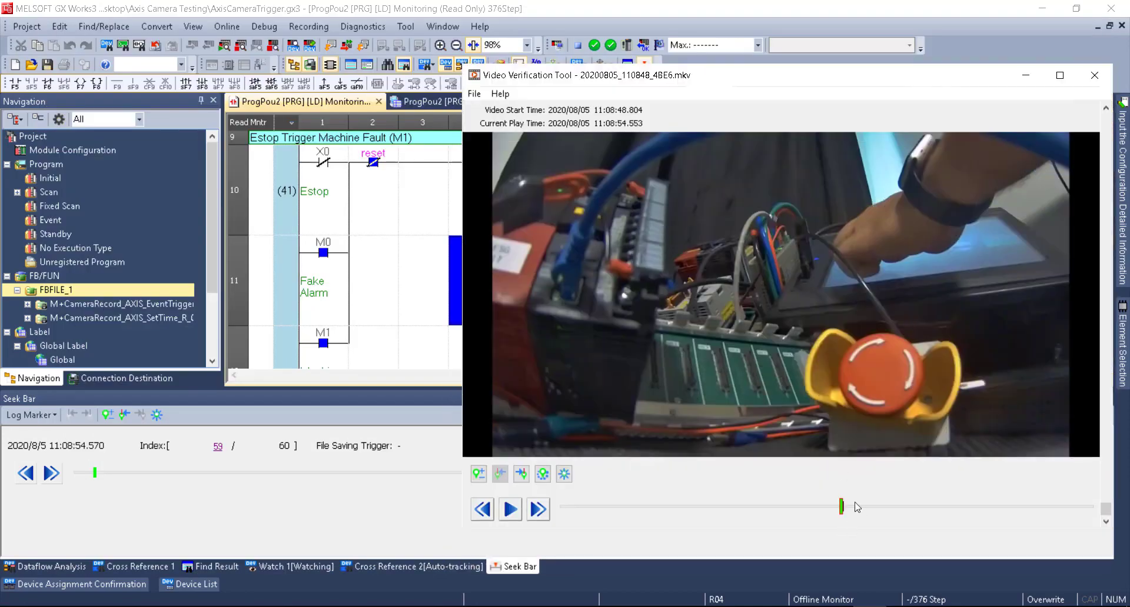
Move the logged data to index 18 and open the wave display from the M0 Fake Alarm contact
click(376, 472)
click(580, 250)
click(335, 288)
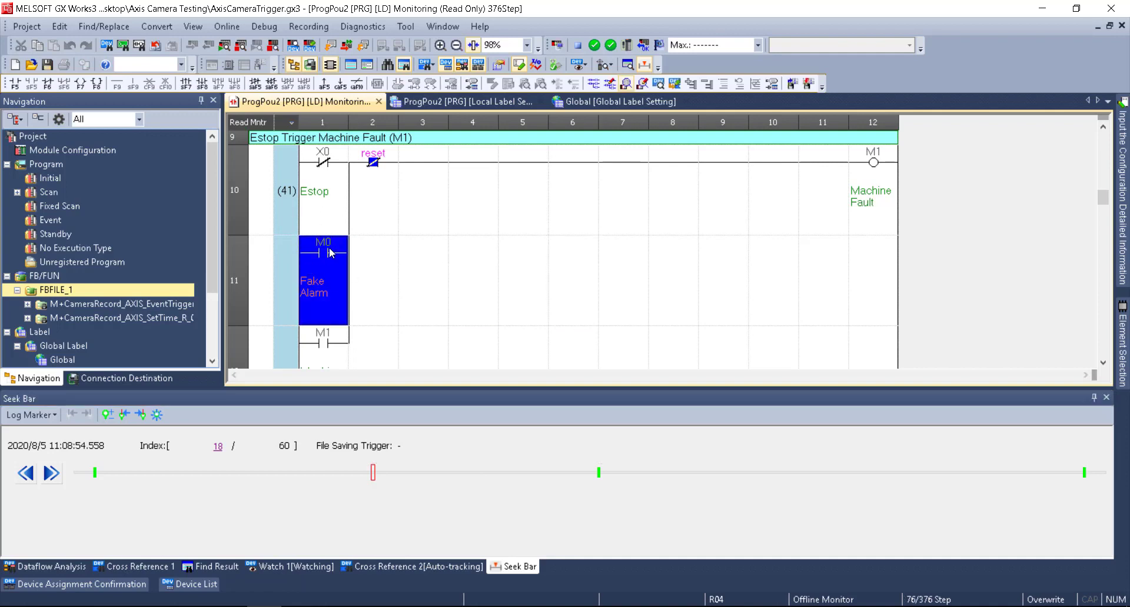
right_click(329, 248)
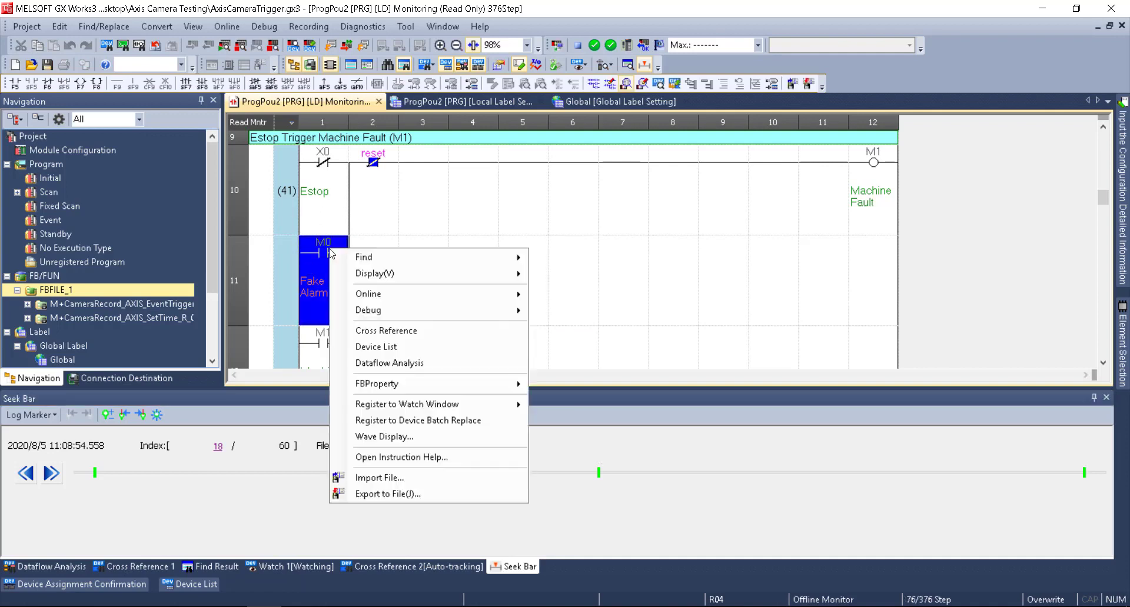
click(410, 441)
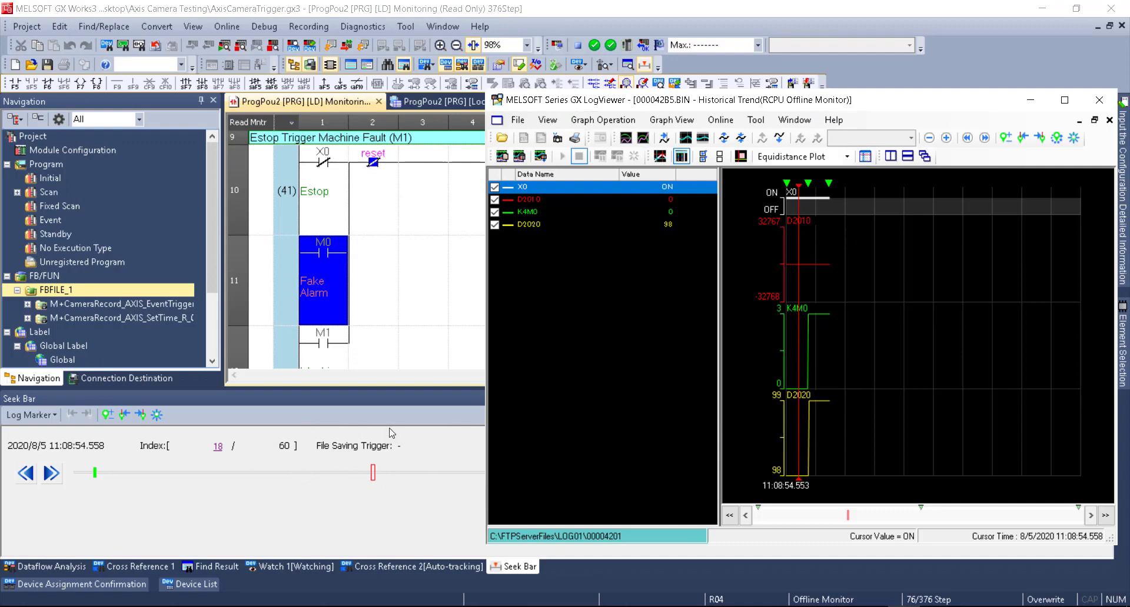
Move the logged data back to index 7 and tile GX LogViewer side by side with GX Works3
click(372, 474)
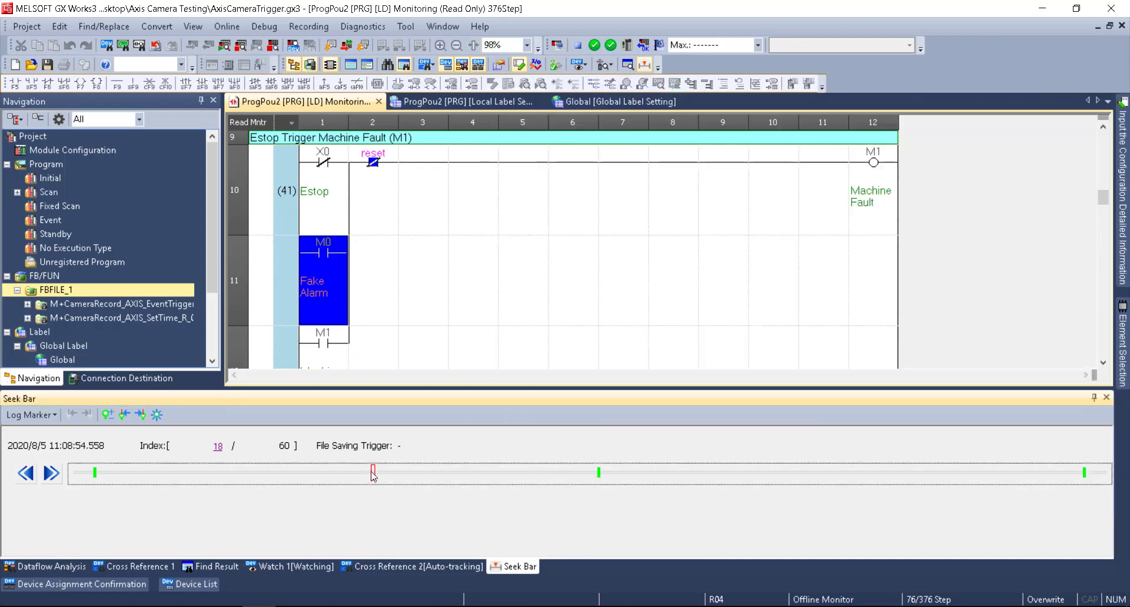
drag(367, 475, 182, 474)
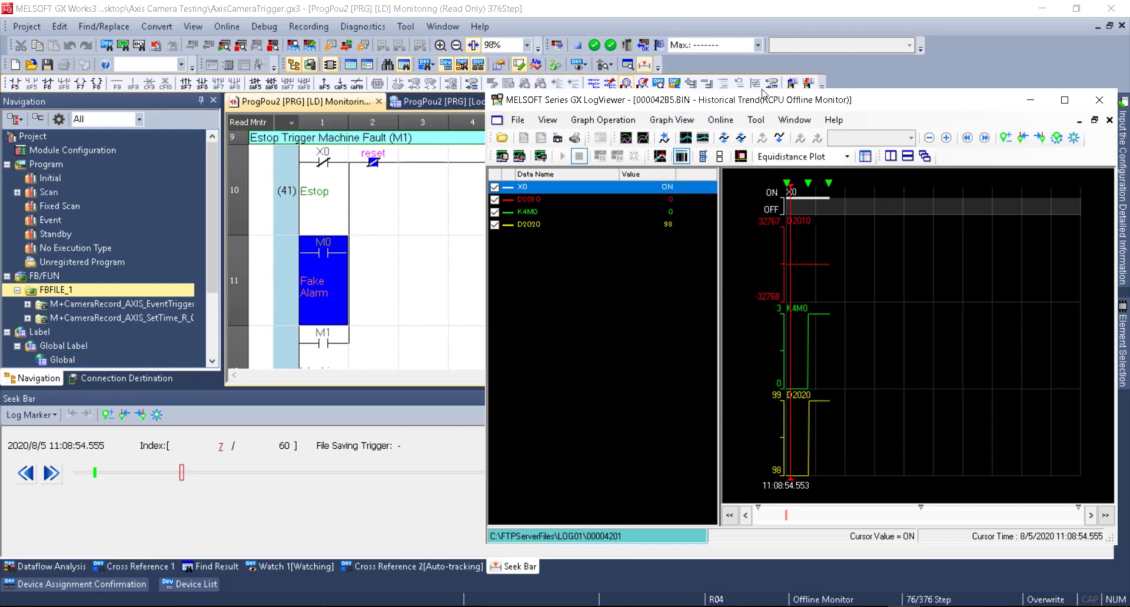
key(super+Right)
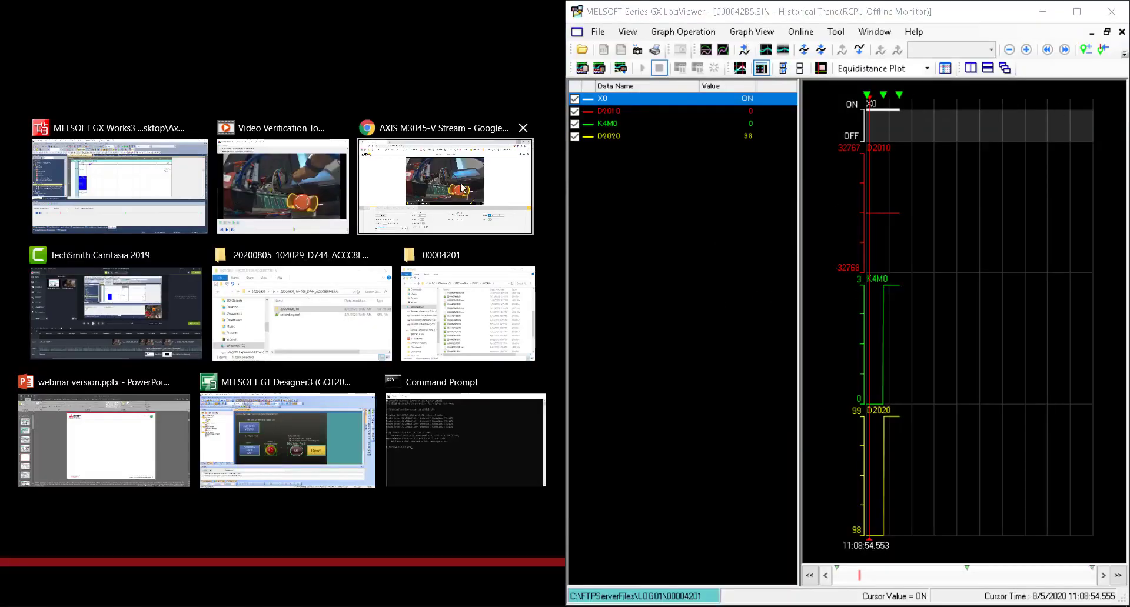
click(176, 228)
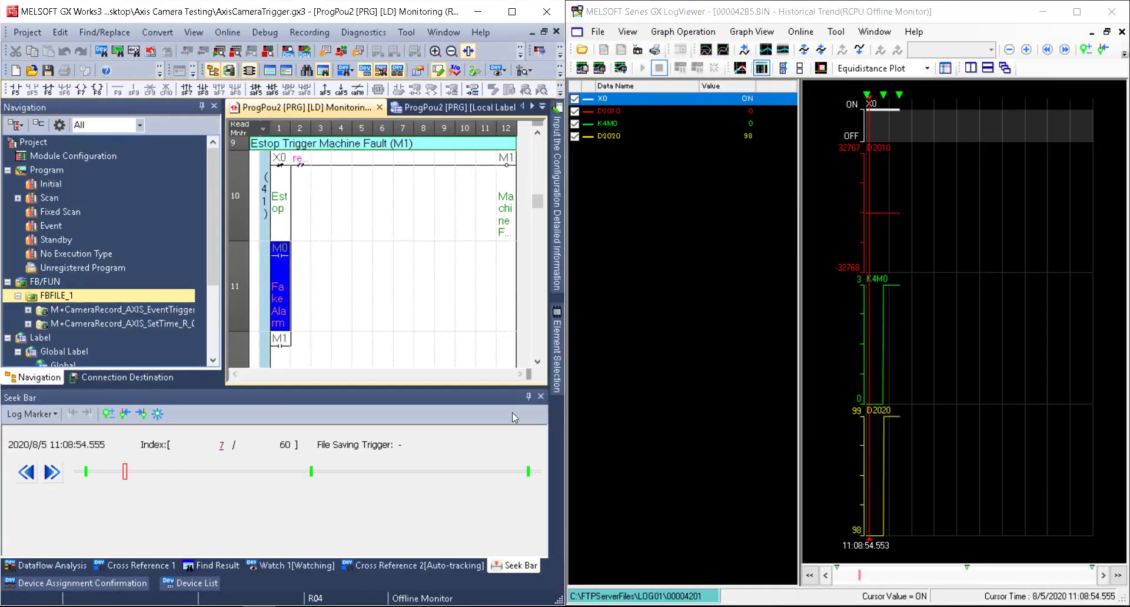
Compare the ladder with the waveforms at the index 31 marker, at index 27 and at index 19
mouse_move(126, 471)
mouse_down()
mouse_move(451, 471)
mouse_move(467, 492)
mouse_move(464, 471)
mouse_move(233, 471)
mouse_move(334, 472)
mouse_up()
click(313, 476)
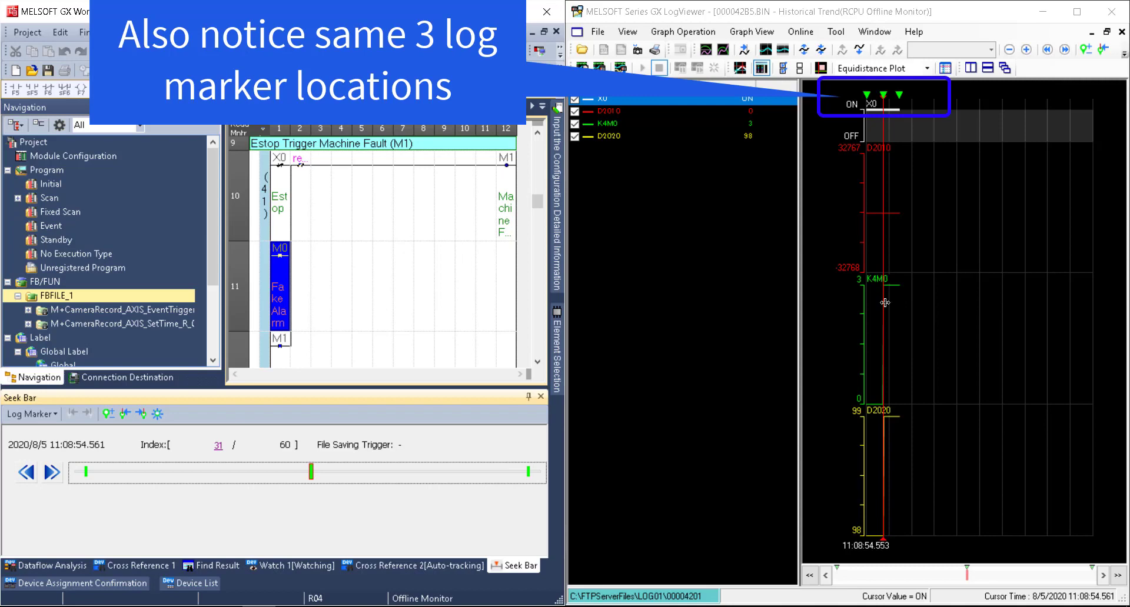
mouse_move(883, 198)
mouse_down()
mouse_move(899, 198)
mouse_move(883, 198)
mouse_up()
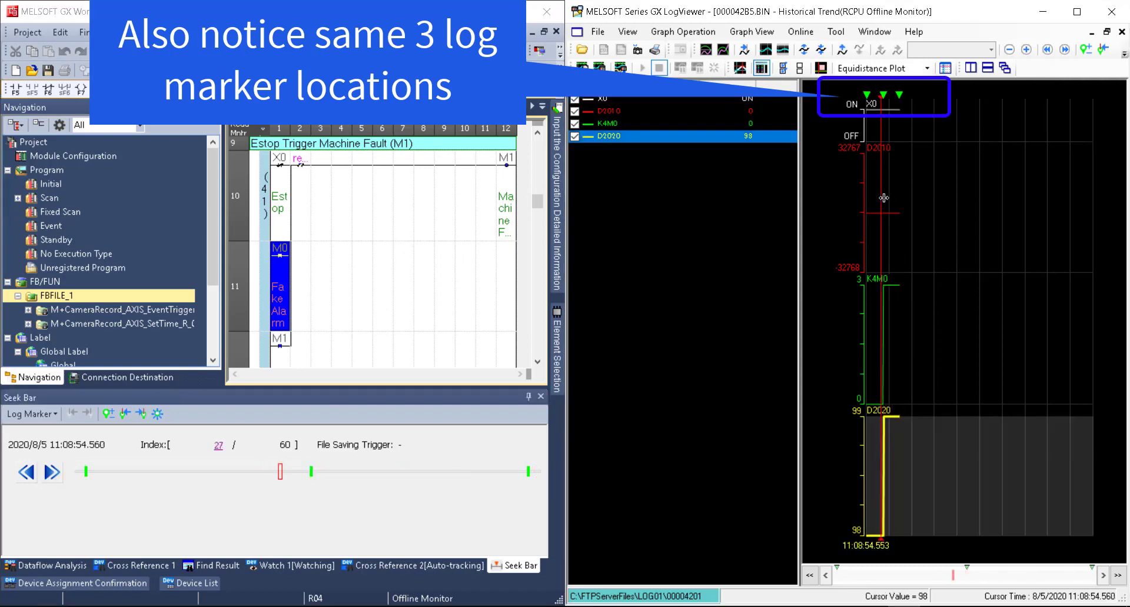
drag(283, 478, 218, 473)
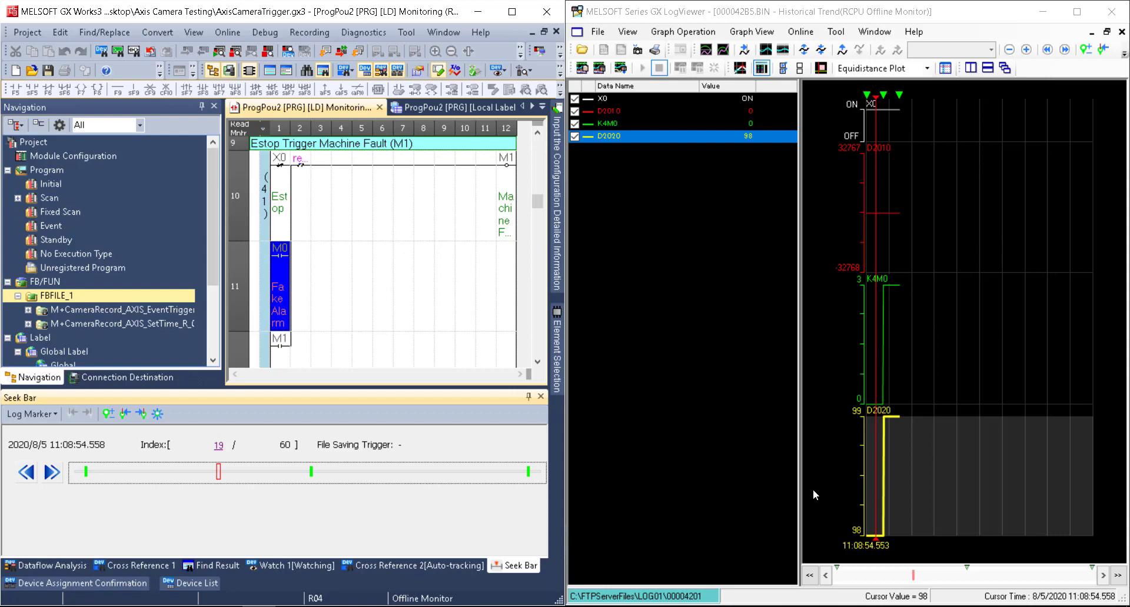
Move the D2020 waveform up over the D2010 and K4M0 plots and select the K4M0 waveform
drag(906, 485, 891, 348)
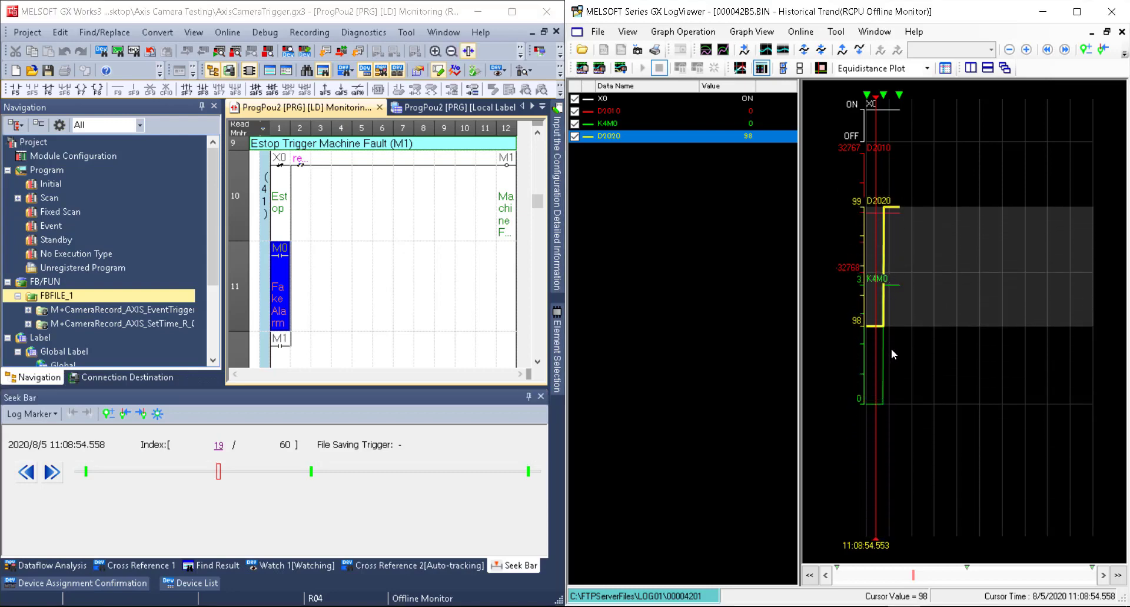
click(888, 333)
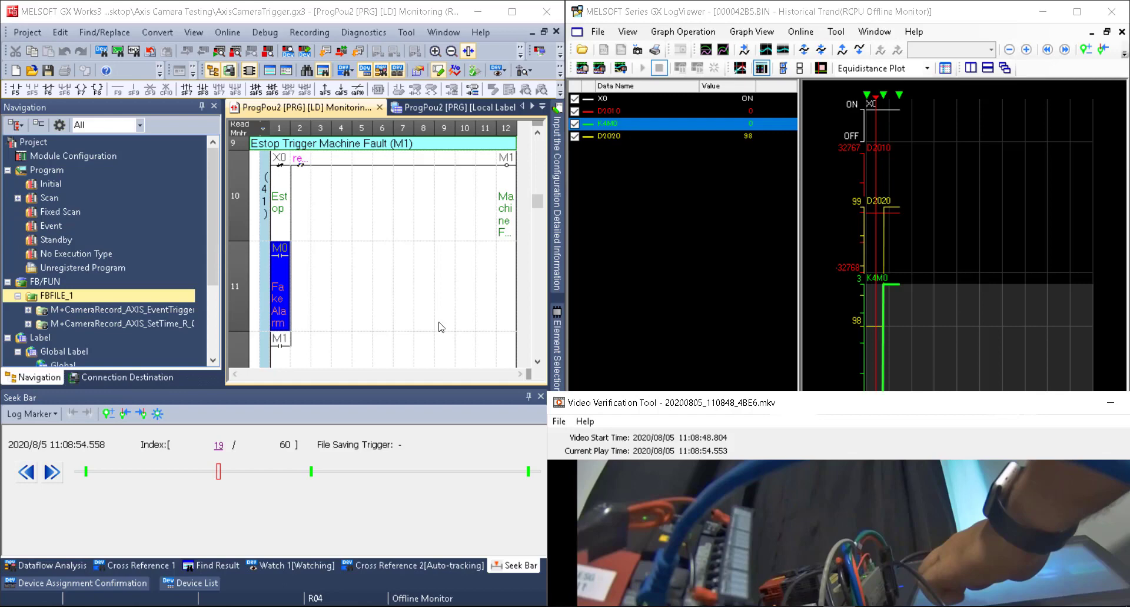
Maximize GX Works3 and run Dataflow Analysis on the M1 Machine Fault coil
click(419, 252)
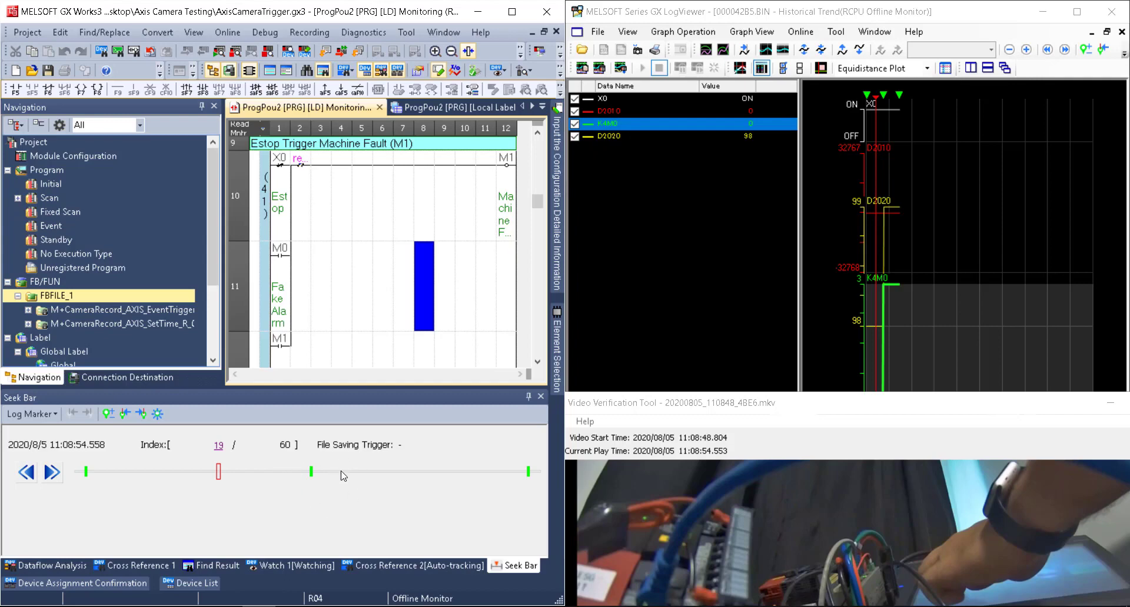
click(512, 11)
click(921, 253)
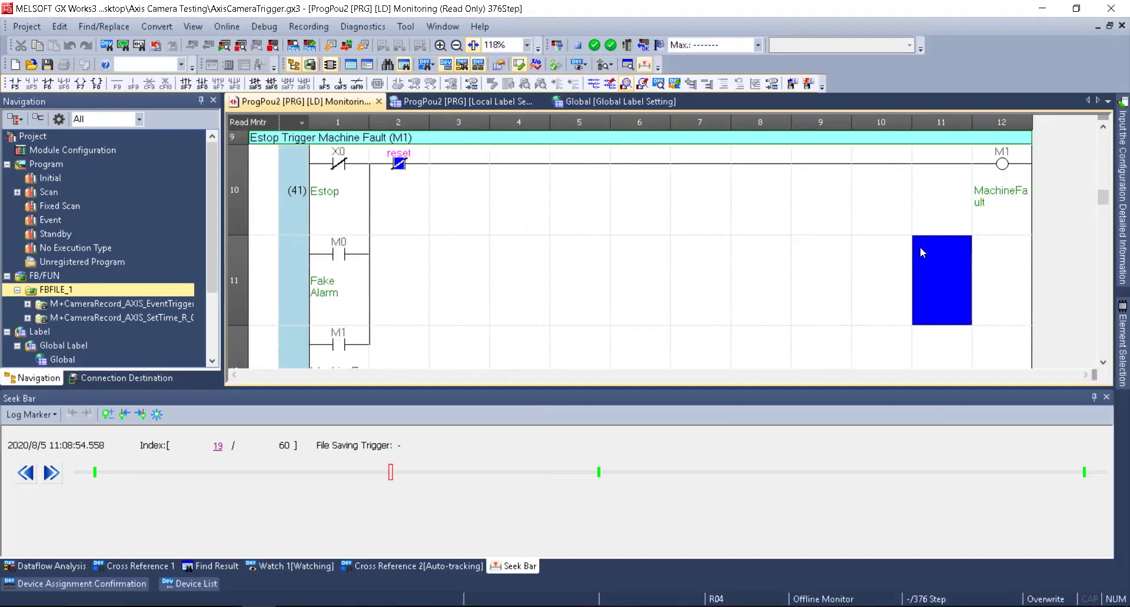
click(1001, 205)
right_click(1002, 167)
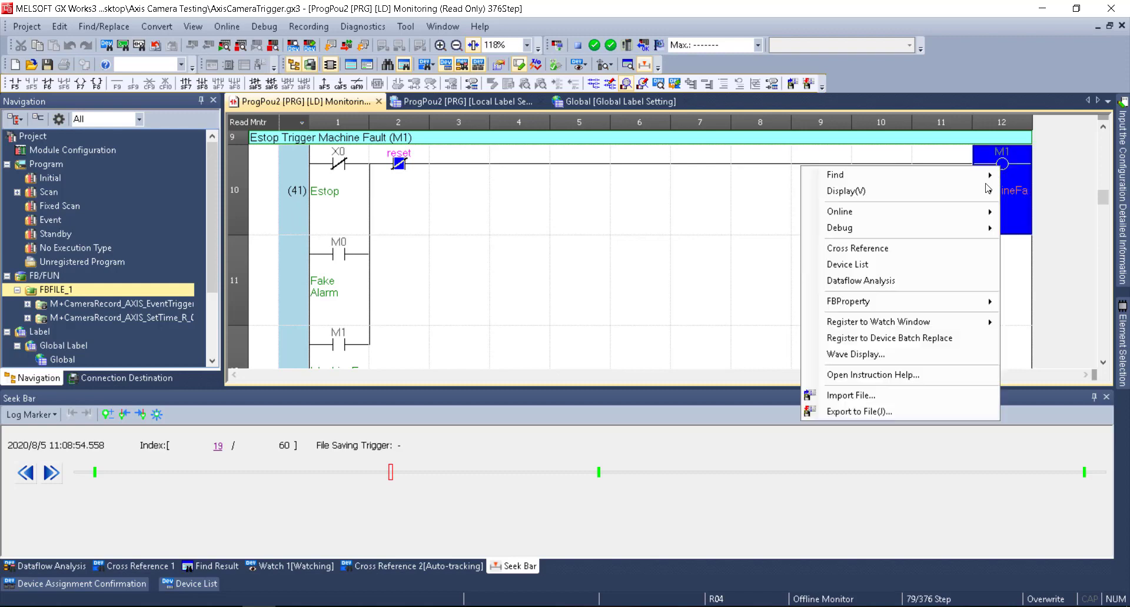
click(888, 282)
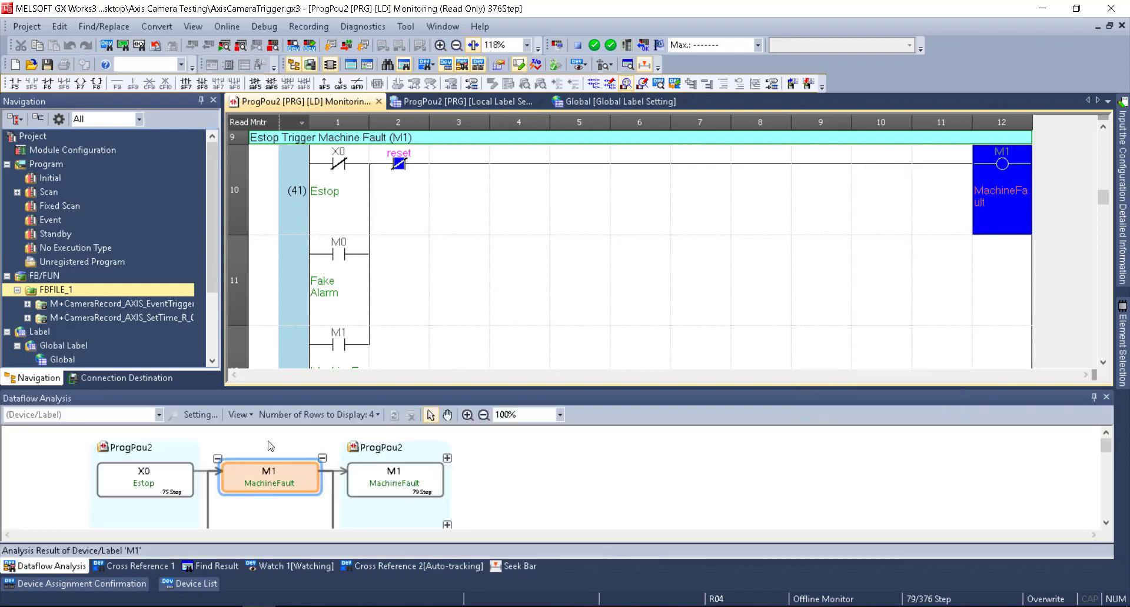
Enlarge the dataflow diagram and trace M1 to the M0 Fake Alarm contact and the M+CameraRecord_AXIS_EventTrigger_R_00C function block
drag(385, 389, 385, 314)
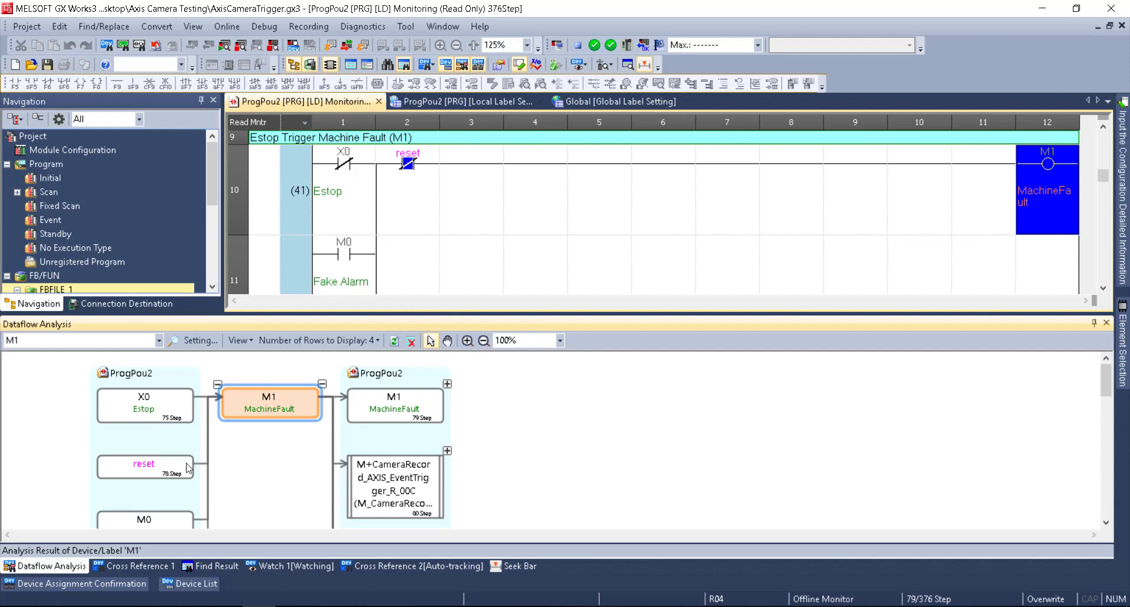
scroll(202, 499, down, 1)
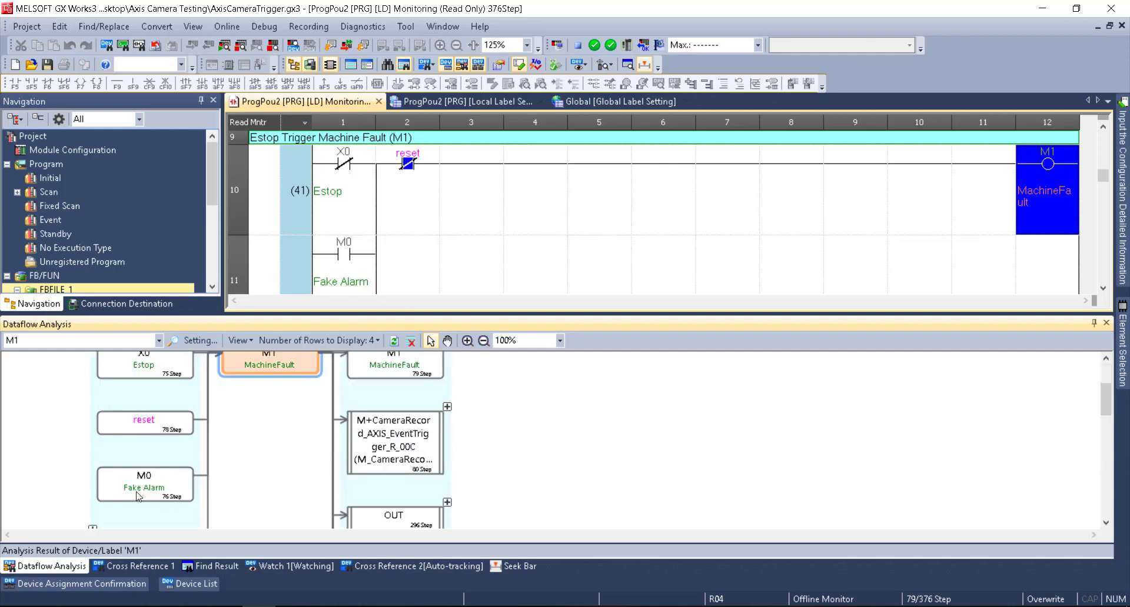
click(143, 486)
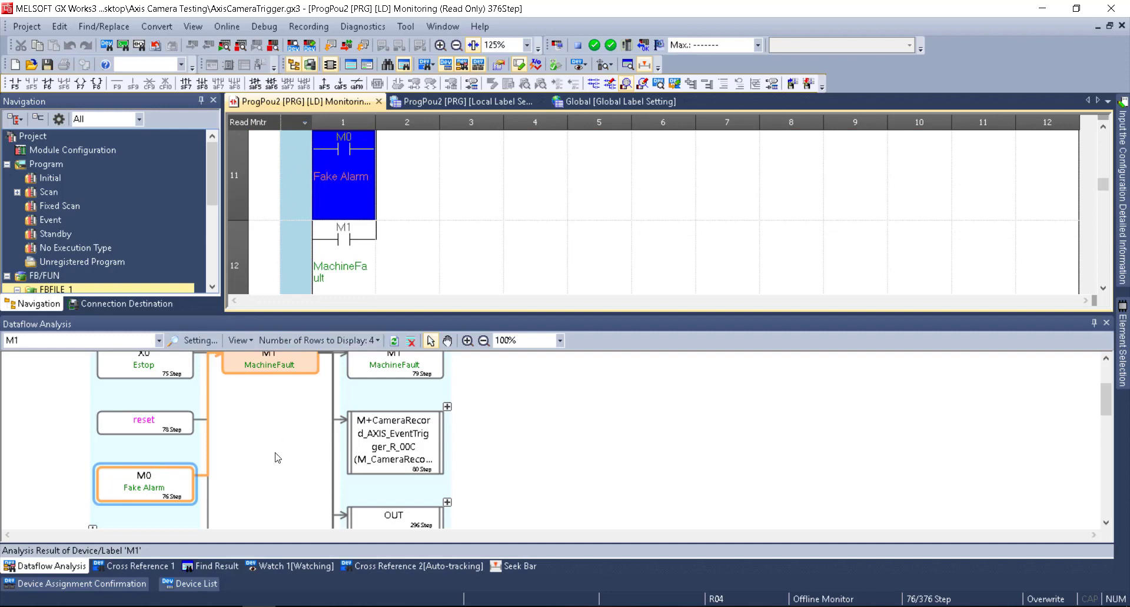
scroll(278, 458, up, 1)
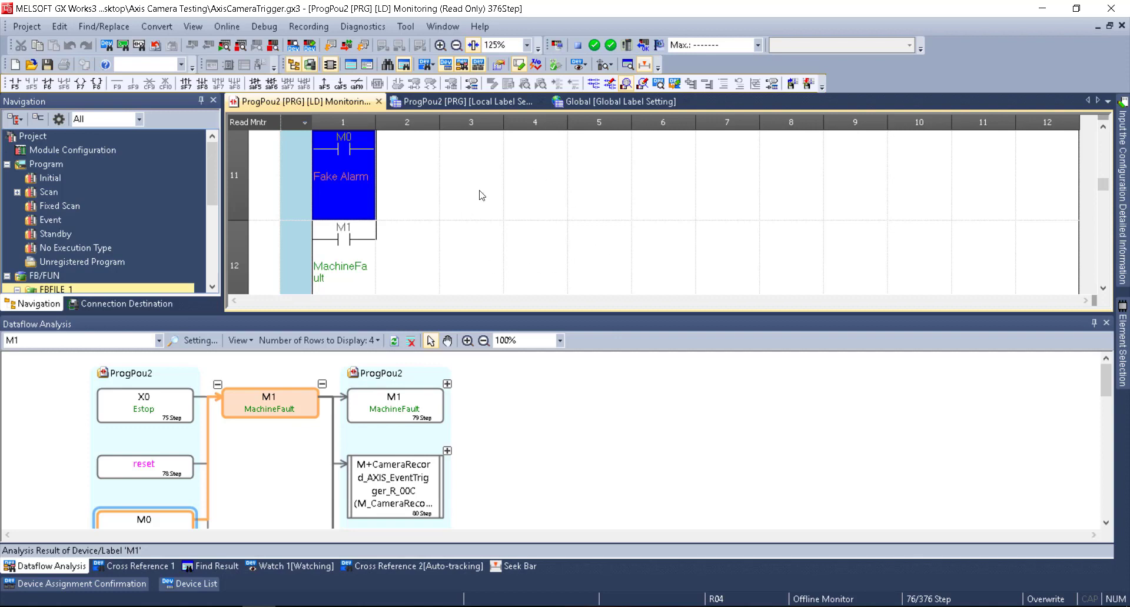
click(418, 479)
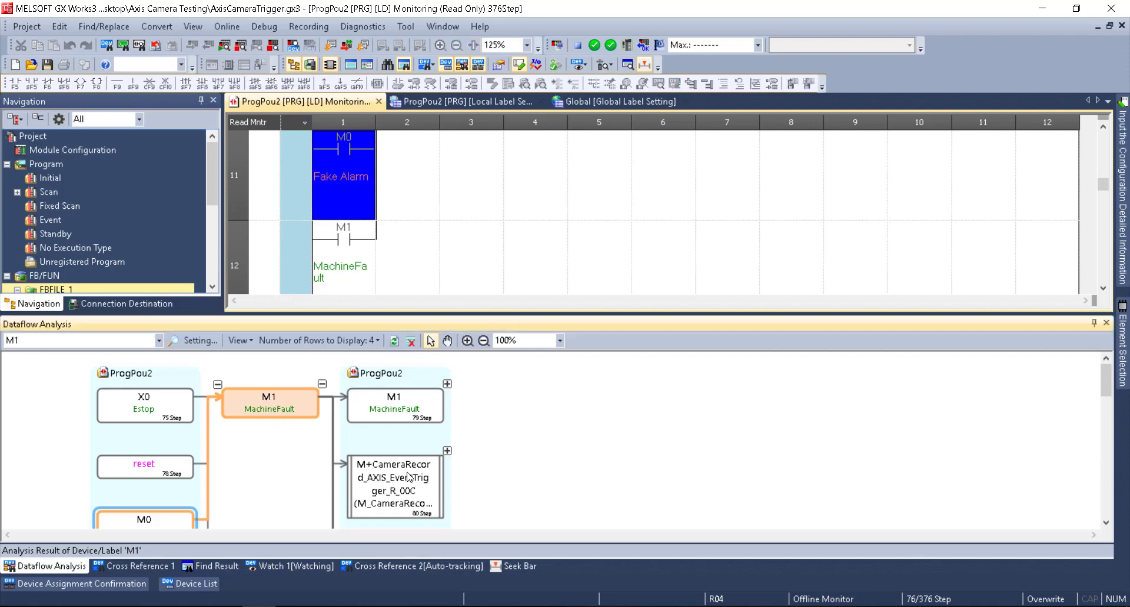
scroll(450, 476, down, 1)
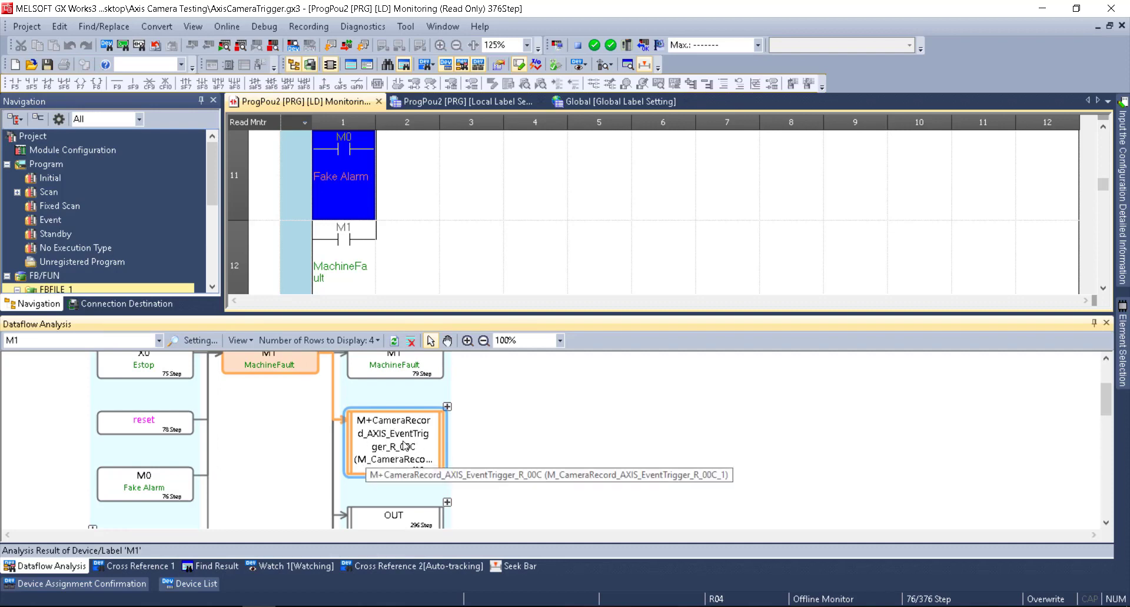
scroll(404, 446, down, 3)
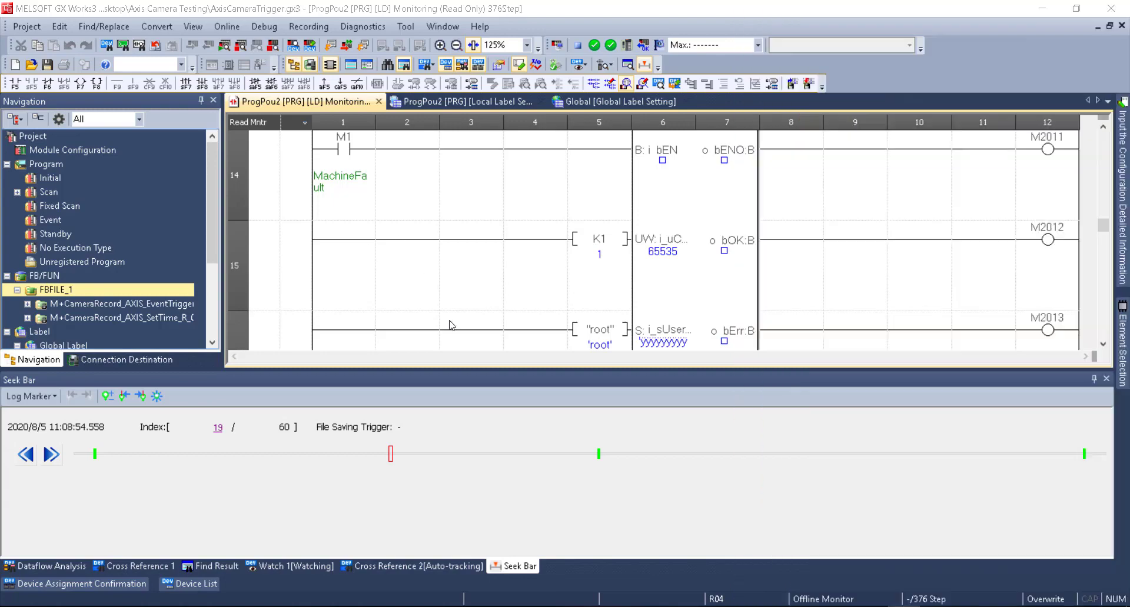
In the Video Verification Tool, start opening another recording and browse to the camera's 20200805 folder under AxisVideos
drag(741, 414, 468, 66)
click(350, 74)
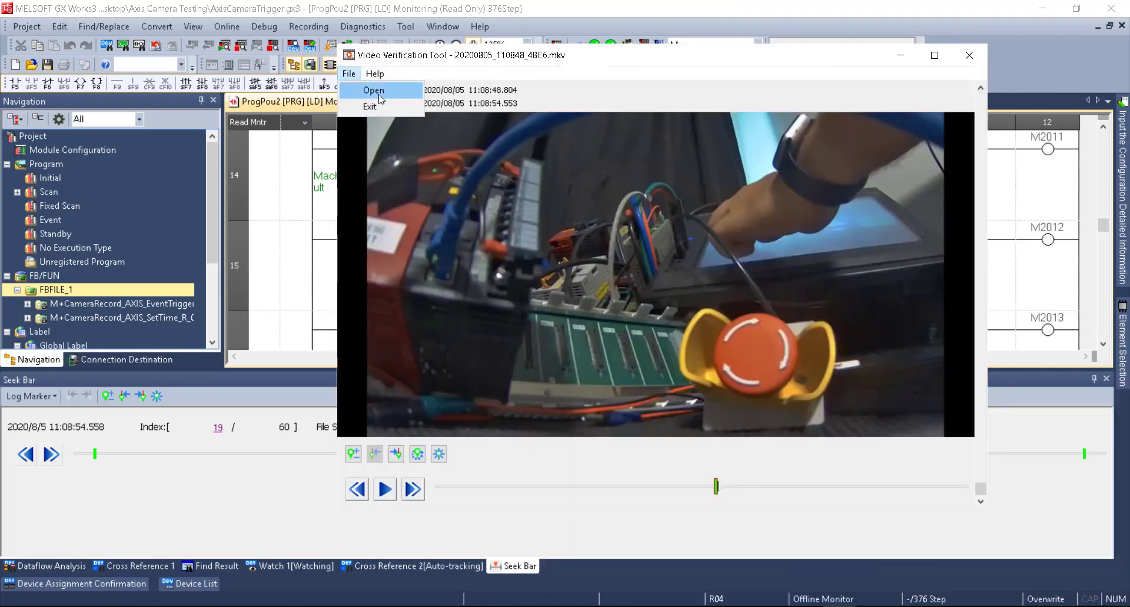
click(376, 91)
click(478, 116)
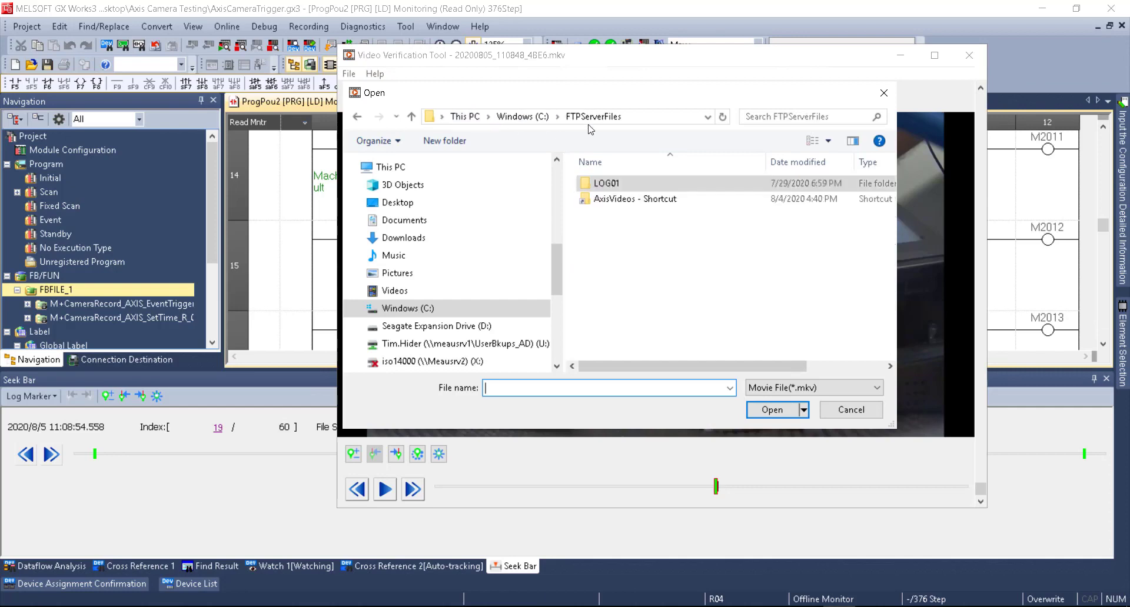
click(629, 200)
double_click(629, 200)
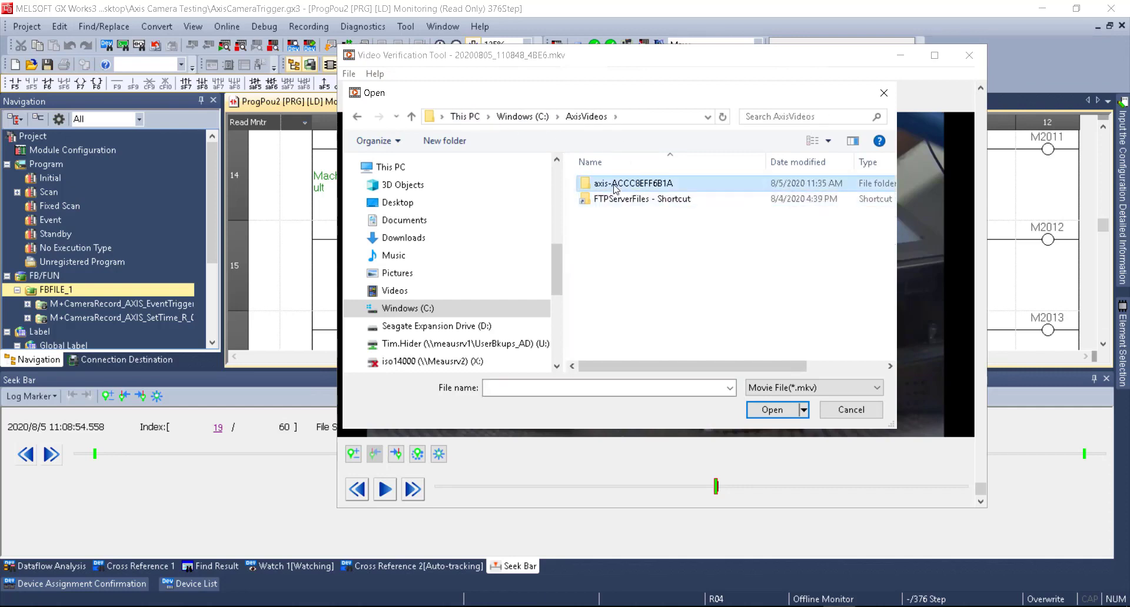
double_click(615, 184)
click(612, 214)
double_click(612, 214)
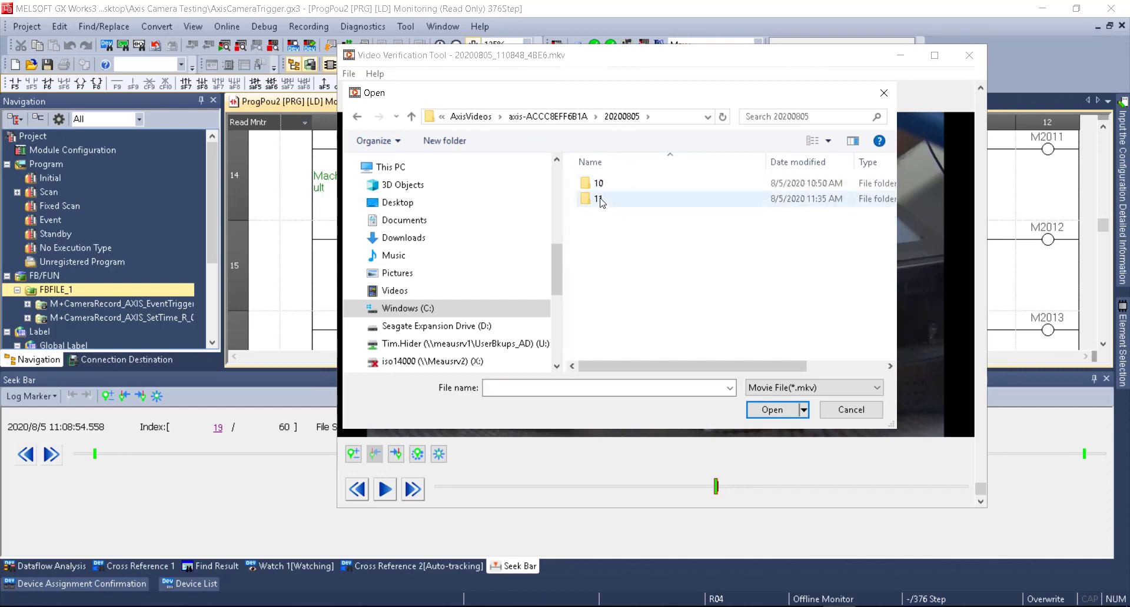
Open the recording 20200805_113453_1393.mkv from folder 11 and seek it to 11:34:58.759
double_click(611, 199)
click(632, 215)
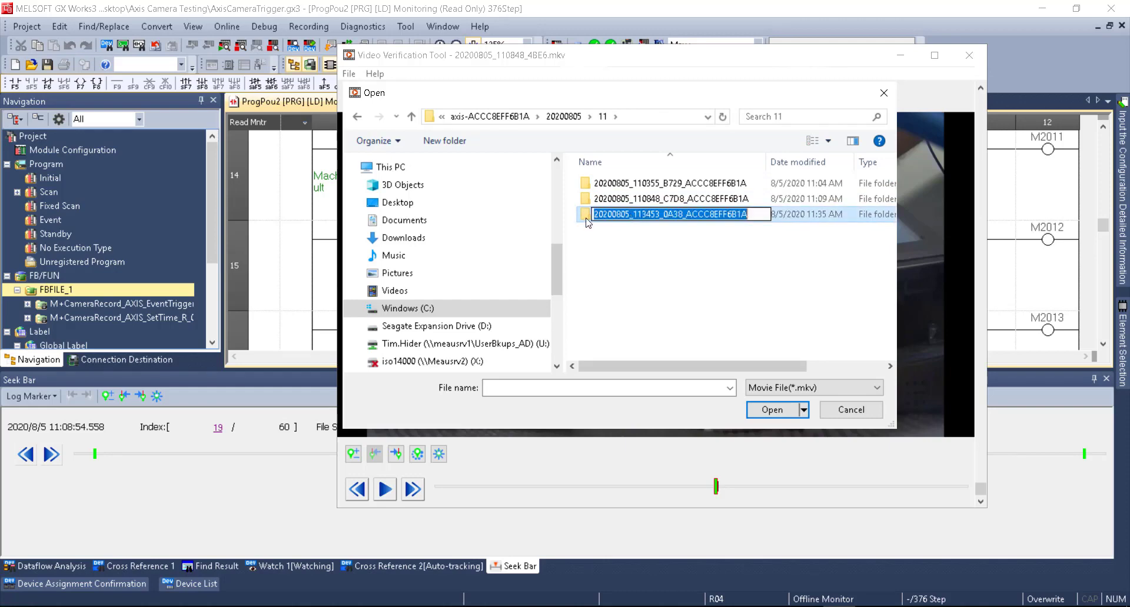
double_click(632, 215)
double_click(606, 184)
double_click(606, 209)
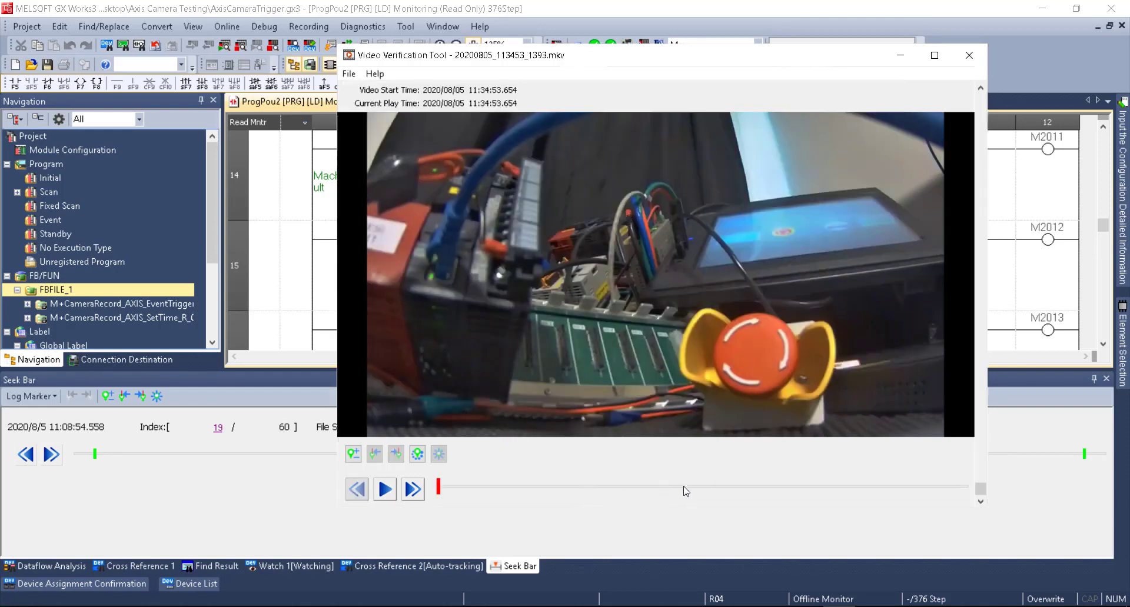
click(703, 488)
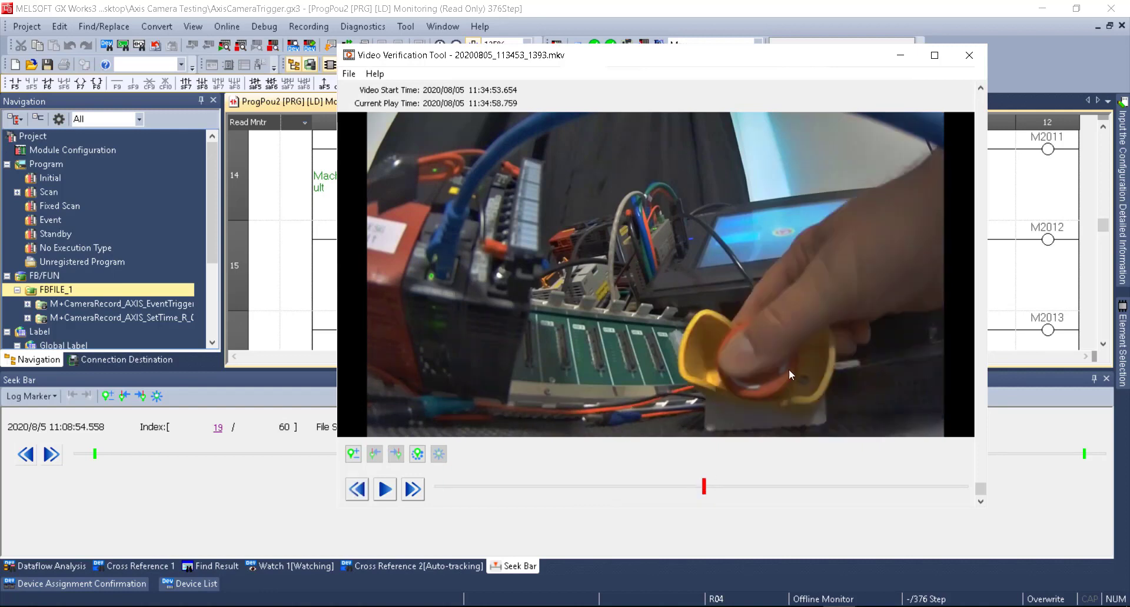
Rewind the recording to 11:34:57.491, before the hand reaches the emergency stop button
drag(702, 488, 665, 487)
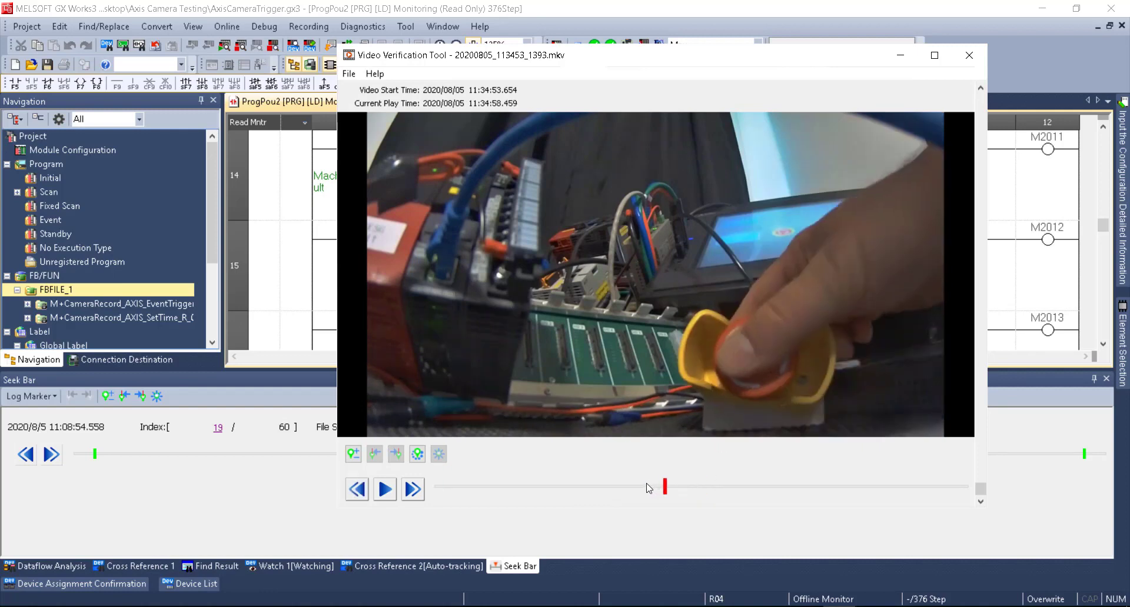
click(361, 493)
click(361, 493)
click(361, 493)
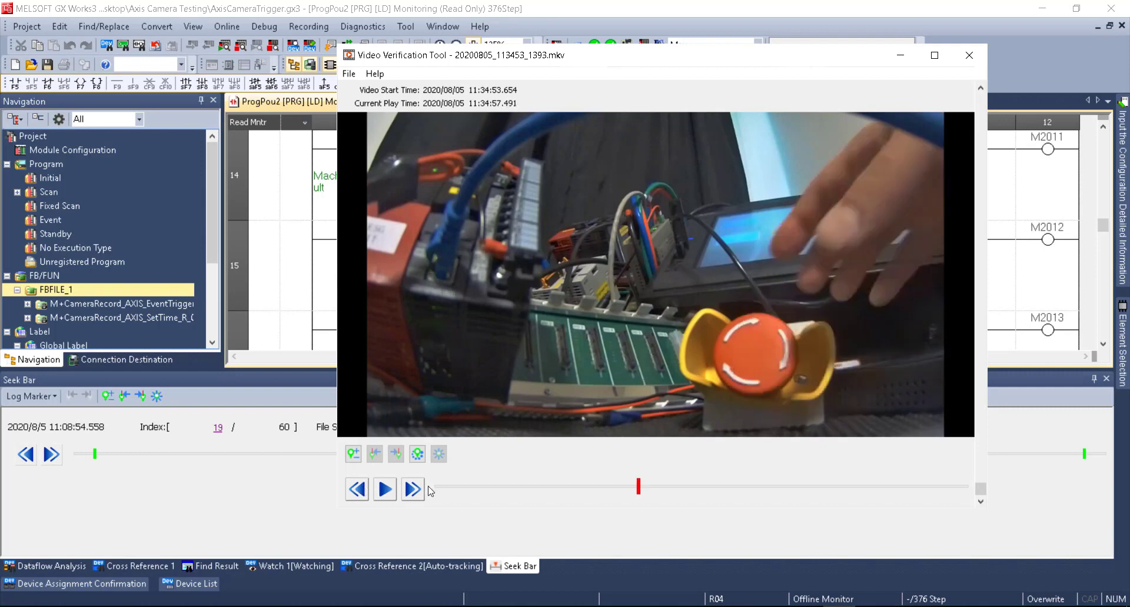
Advance the recording frame by frame through the emergency stop press and release, up to 11:34:59.524
click(416, 490)
click(415, 491)
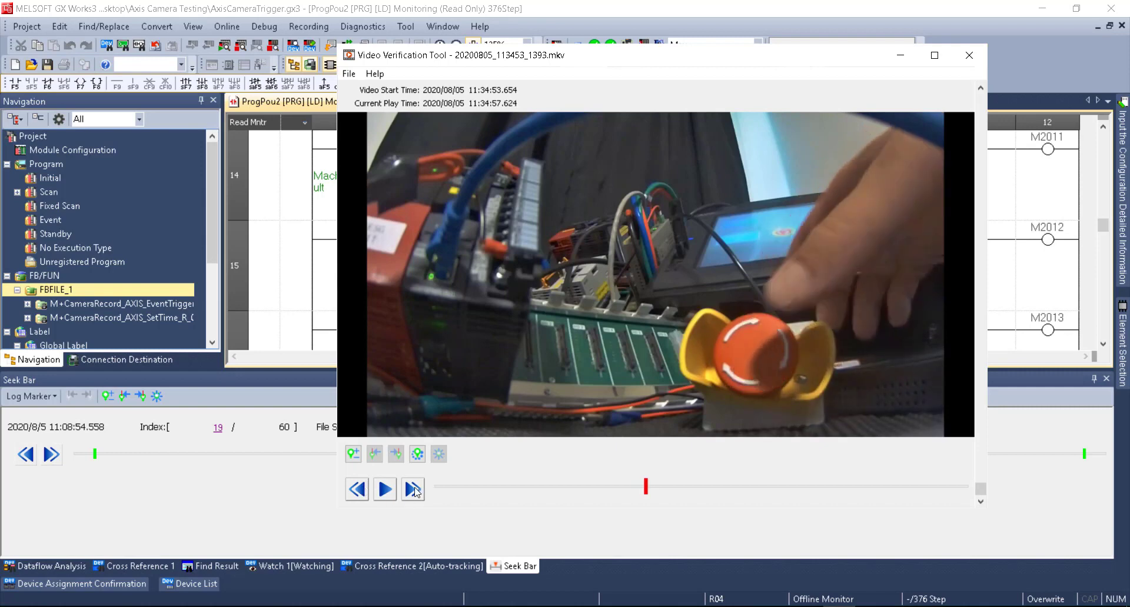
click(416, 491)
click(416, 491)
click(415, 490)
click(416, 490)
click(415, 491)
click(416, 491)
click(416, 491)
click(415, 491)
click(415, 491)
click(415, 491)
click(416, 491)
click(415, 490)
click(415, 491)
click(416, 491)
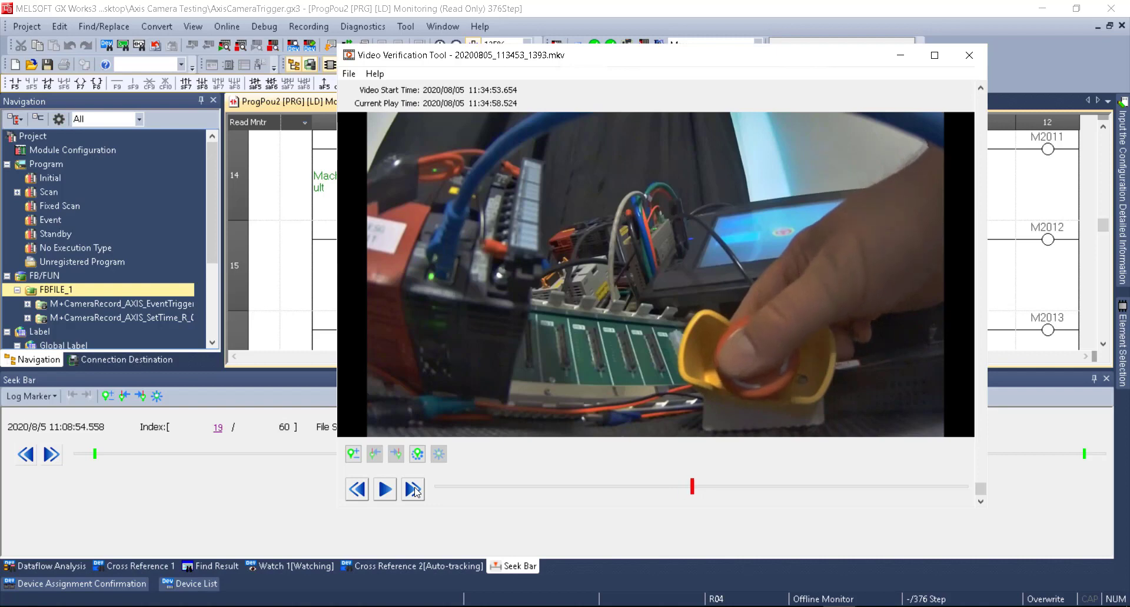
click(416, 491)
click(416, 491)
click(416, 491)
click(415, 491)
click(415, 491)
click(414, 491)
click(414, 491)
click(414, 491)
click(413, 491)
click(413, 491)
click(413, 490)
click(412, 490)
click(412, 491)
click(412, 491)
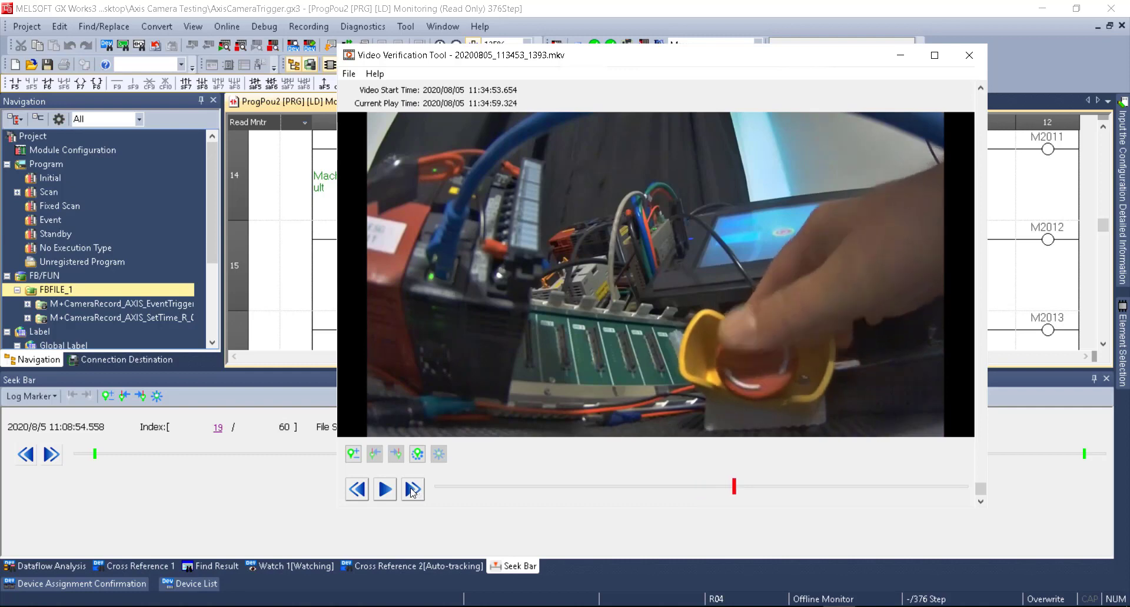
click(413, 490)
click(412, 490)
click(412, 491)
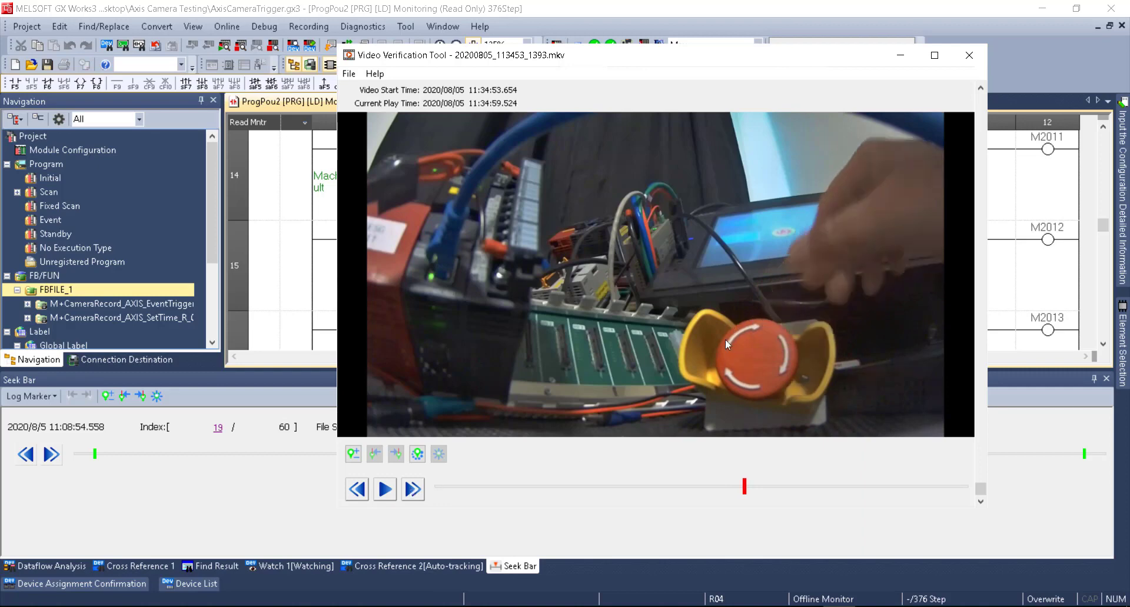
Move the video window aside, switch to GX Works3 and stop the current offline monitor
drag(591, 62, 839, 245)
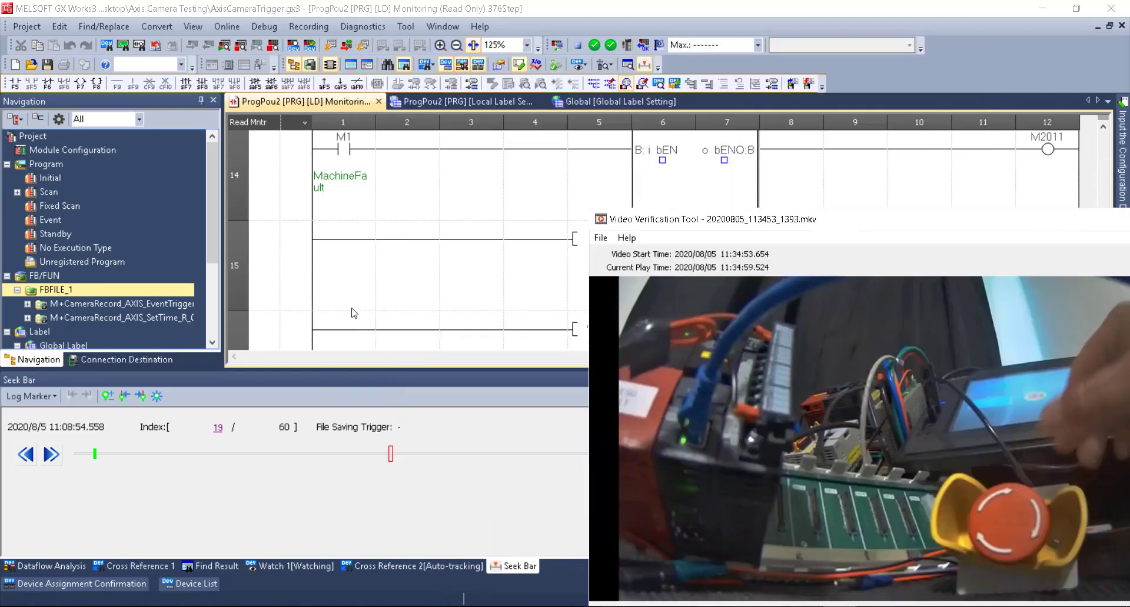
click(406, 303)
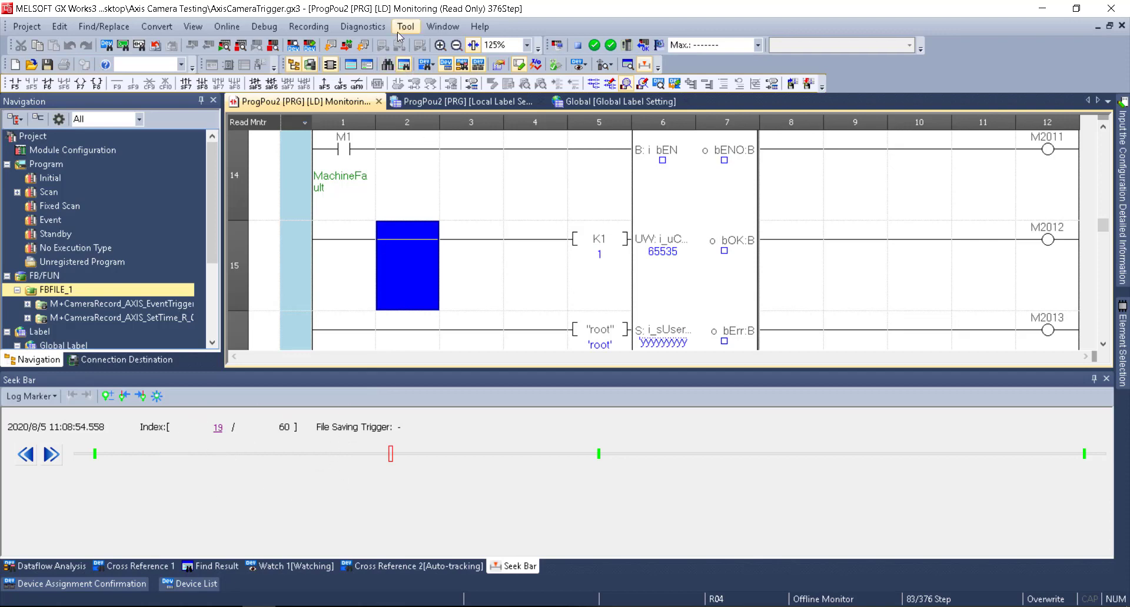
click(370, 27)
mouse_move(308, 26)
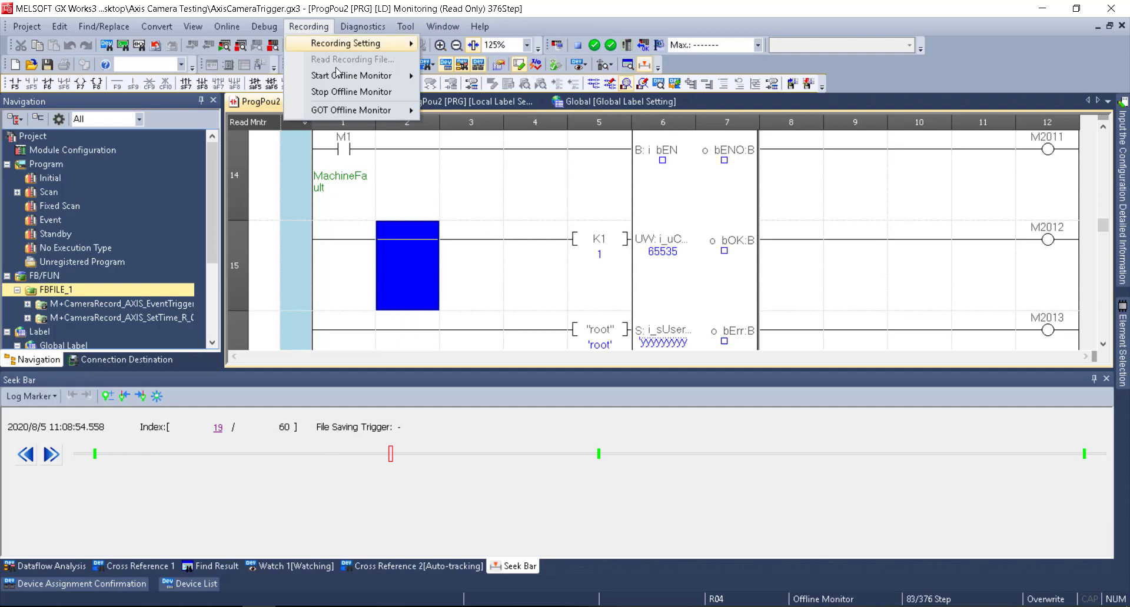
click(371, 93)
Start offline monitoring with the logging file 000042B6.BIN from the LOG01 folder 00004201
click(308, 27)
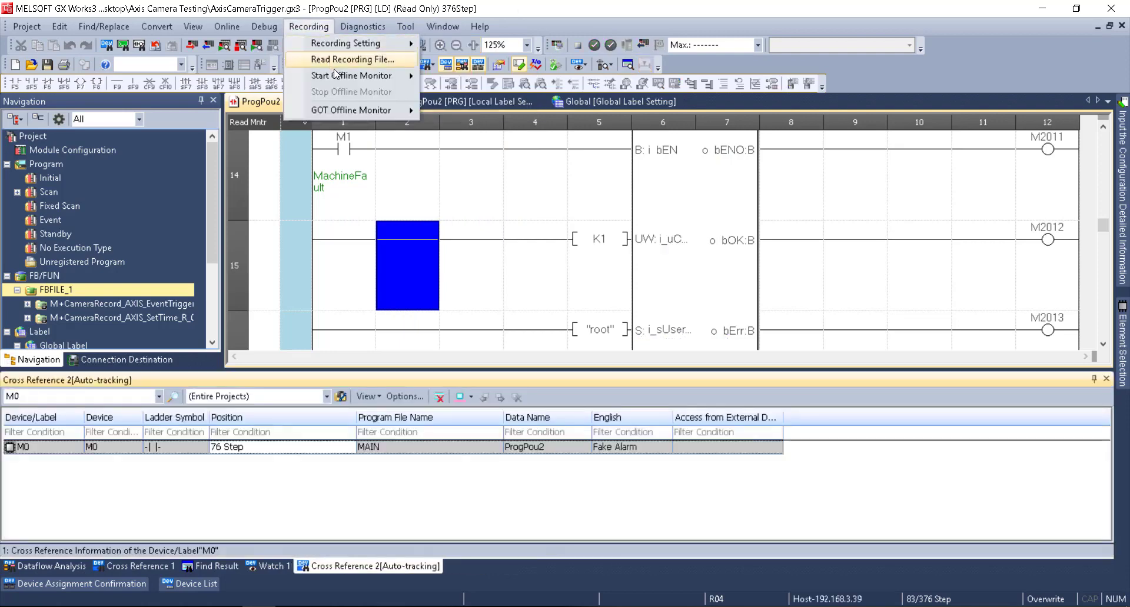
mouse_move(400, 75)
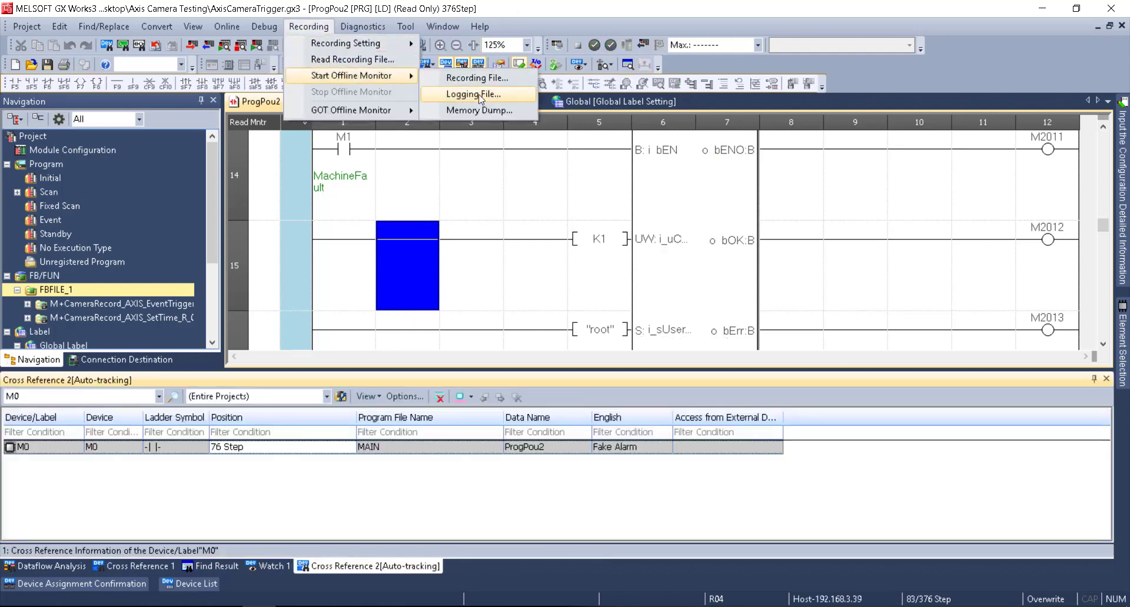
click(481, 96)
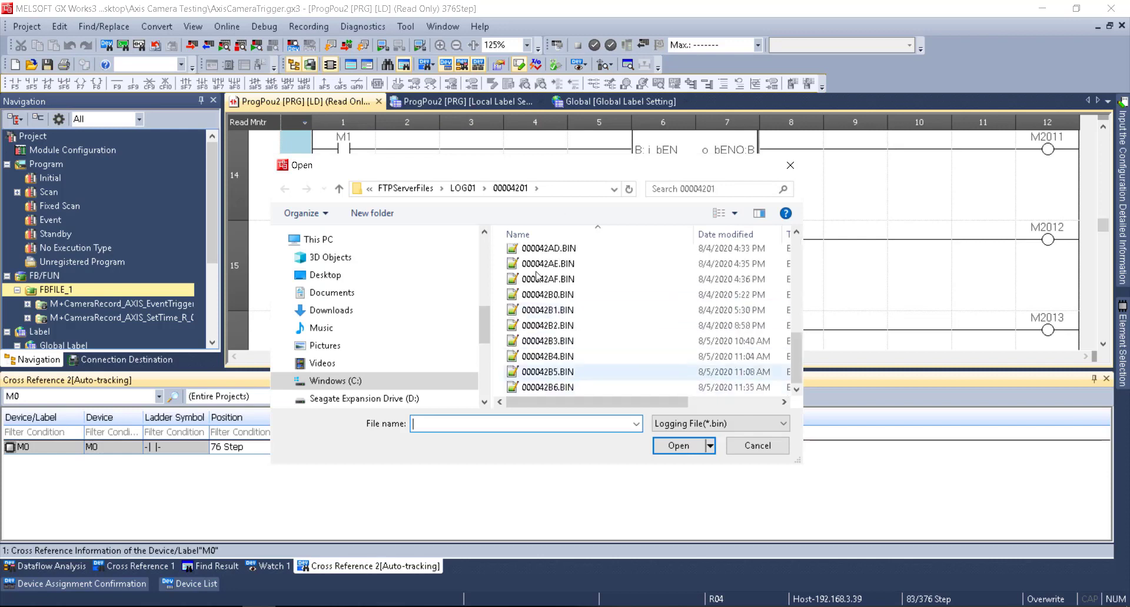
click(557, 389)
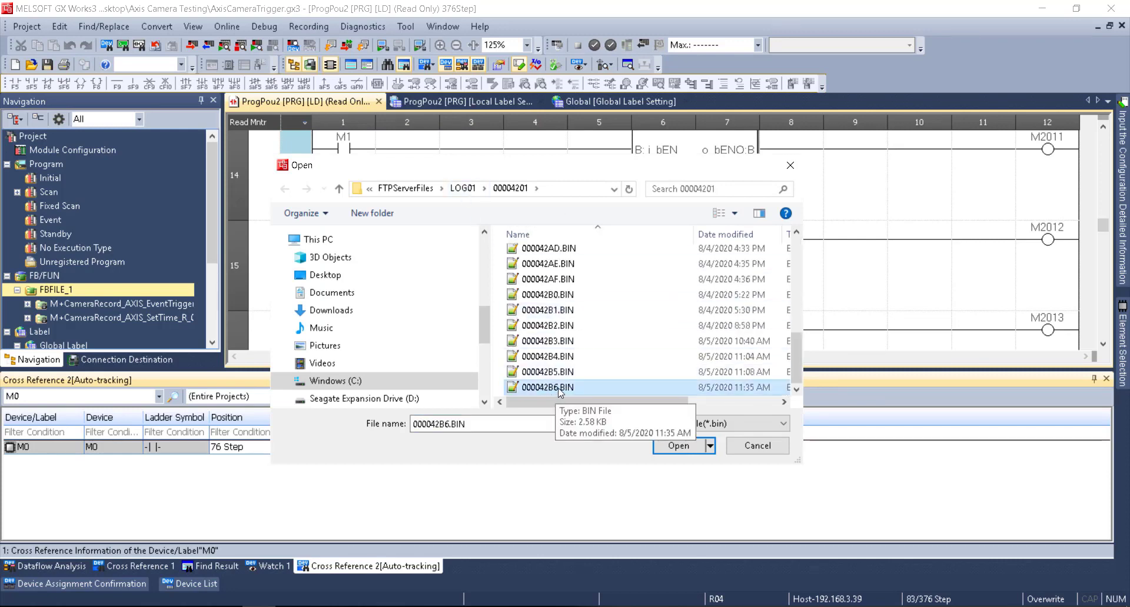
double_click(553, 388)
click(680, 396)
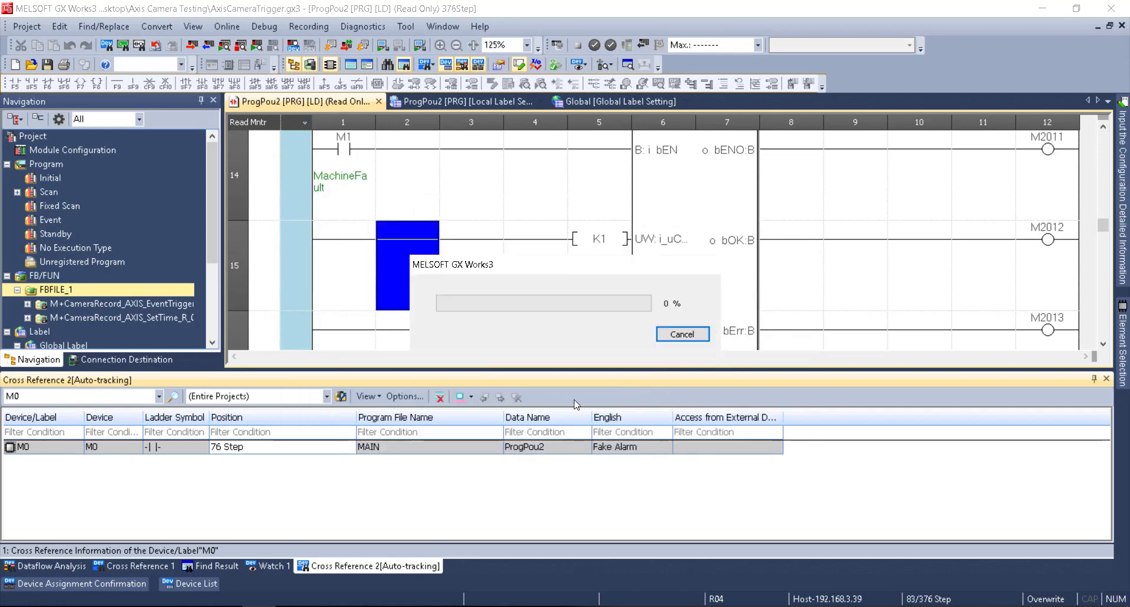
Display index 31 of the logging data and examine the Estop Trigger Machine Fault (M1) rung
click(223, 429)
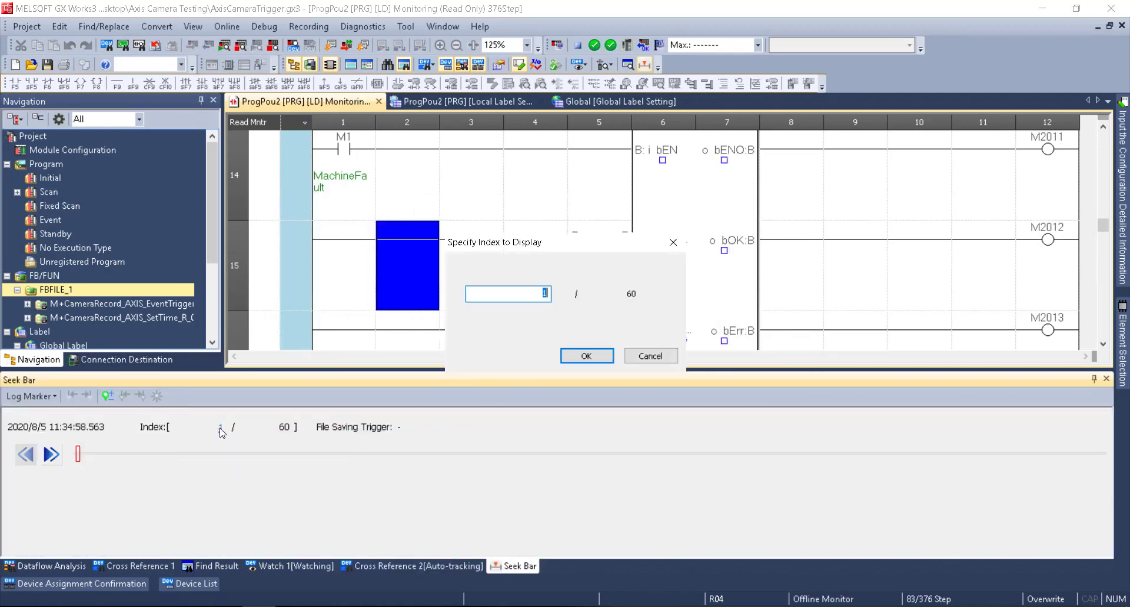
key(Return)
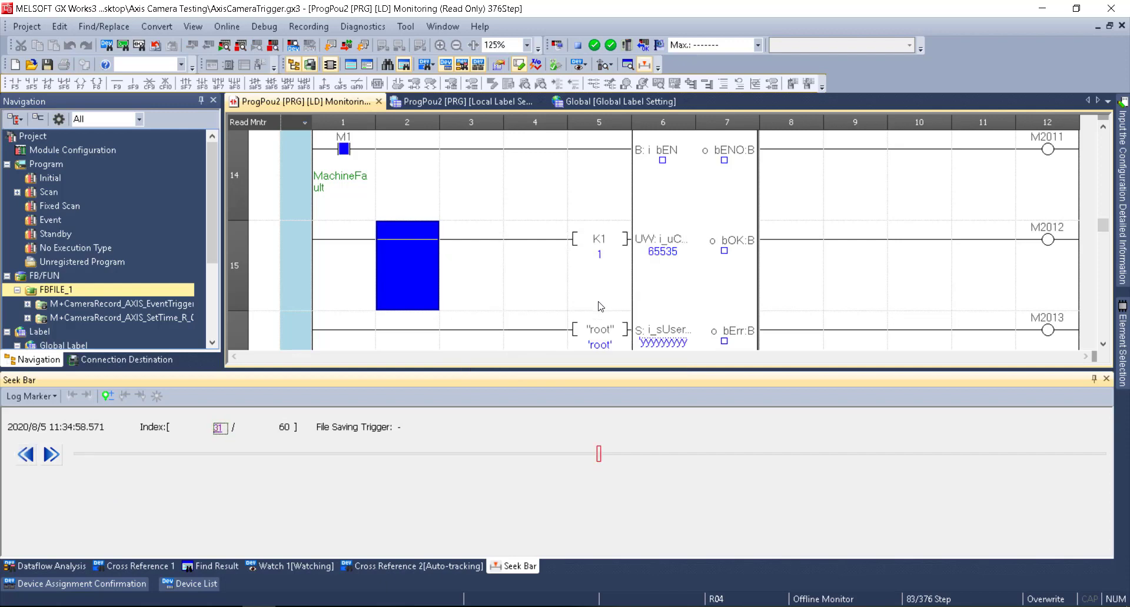
scroll(931, 247, up, 3)
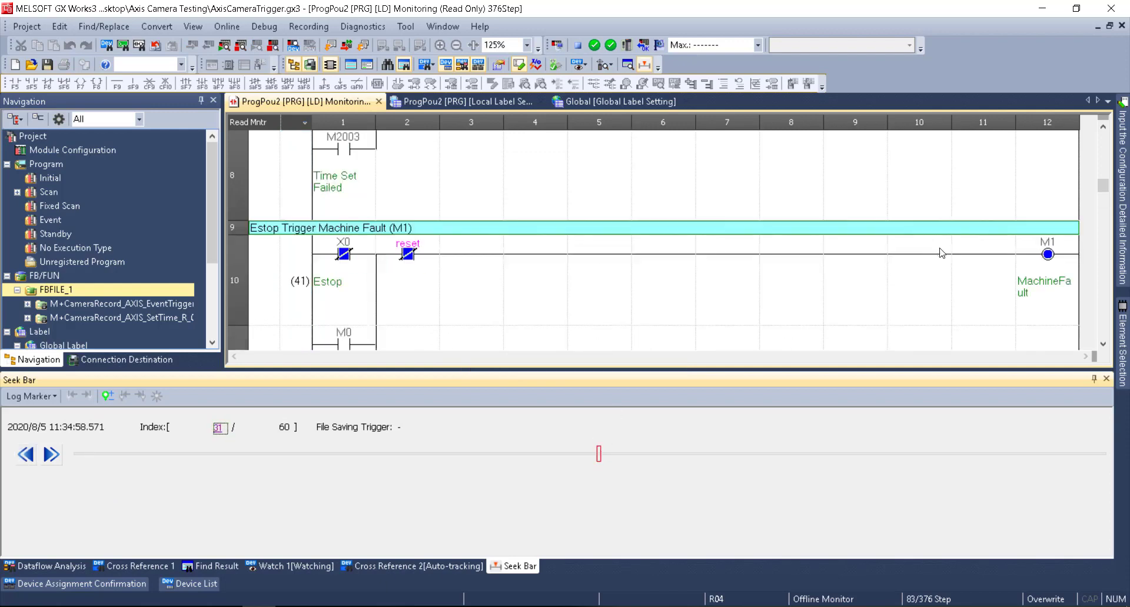
scroll(860, 265, down, 2)
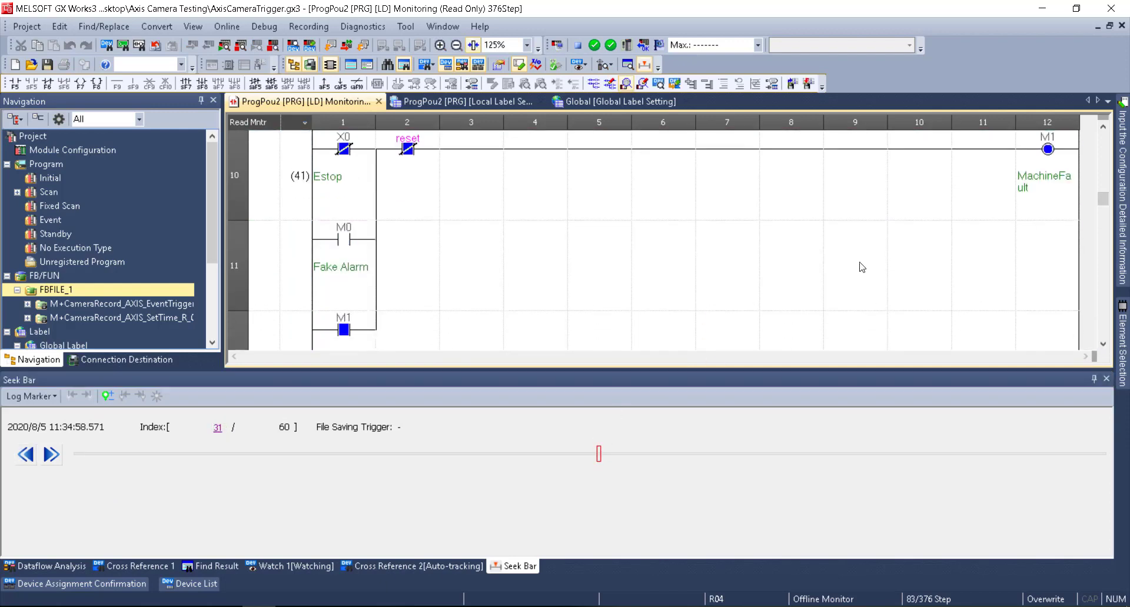
Scrub the logging data back and step it forward to index 32, comparing the X0 Estop, M0 and M1 states
click(541, 455)
click(579, 463)
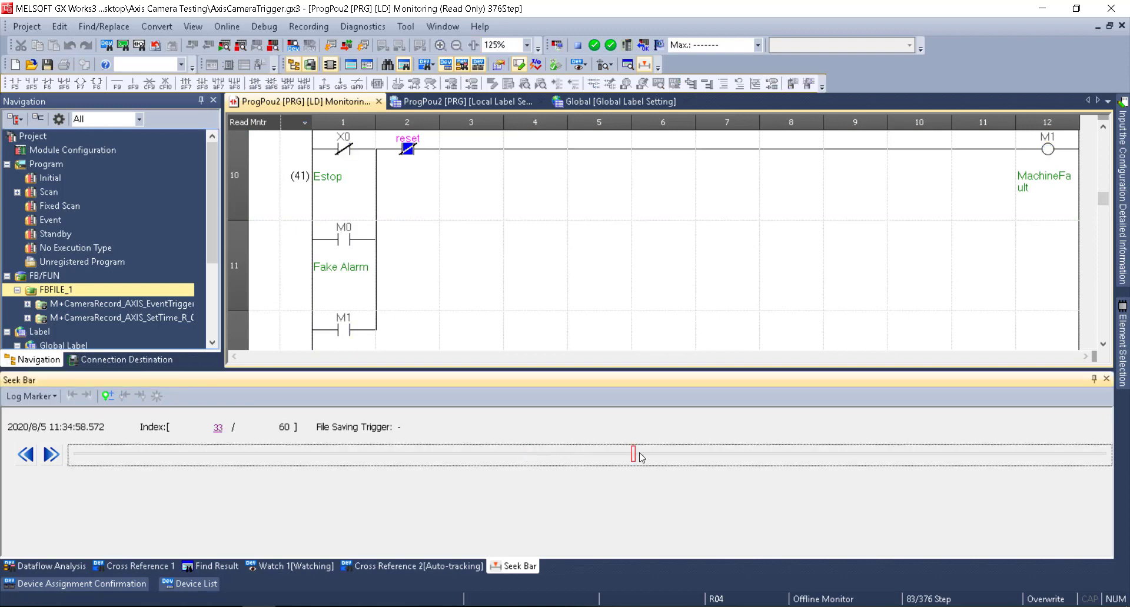
click(461, 454)
click(51, 454)
click(52, 454)
click(52, 455)
click(51, 454)
click(52, 454)
click(52, 454)
click(51, 455)
click(52, 454)
click(51, 454)
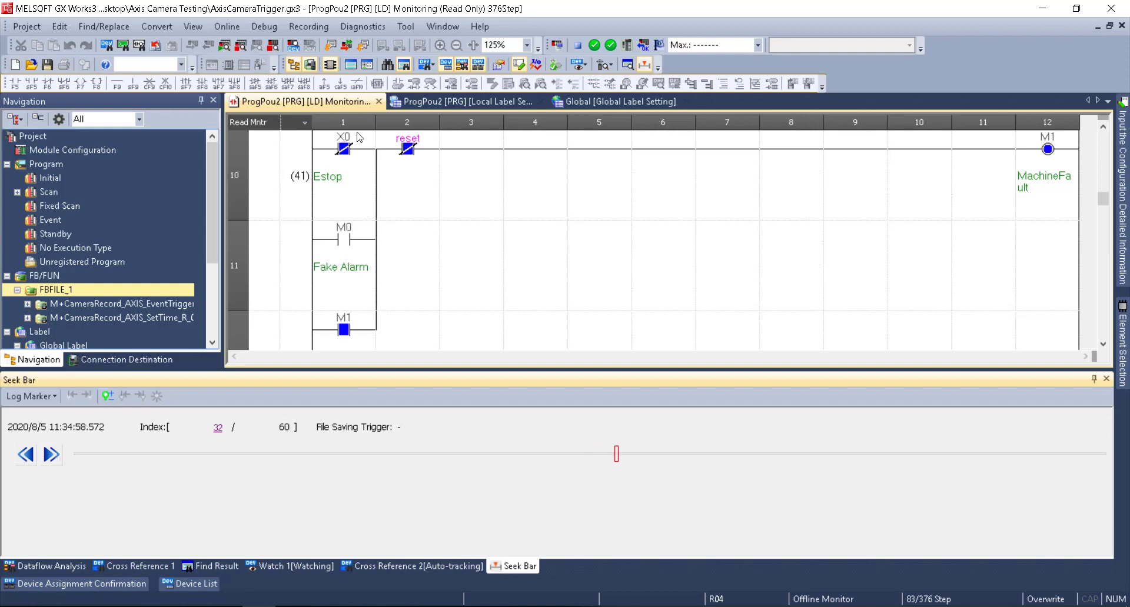